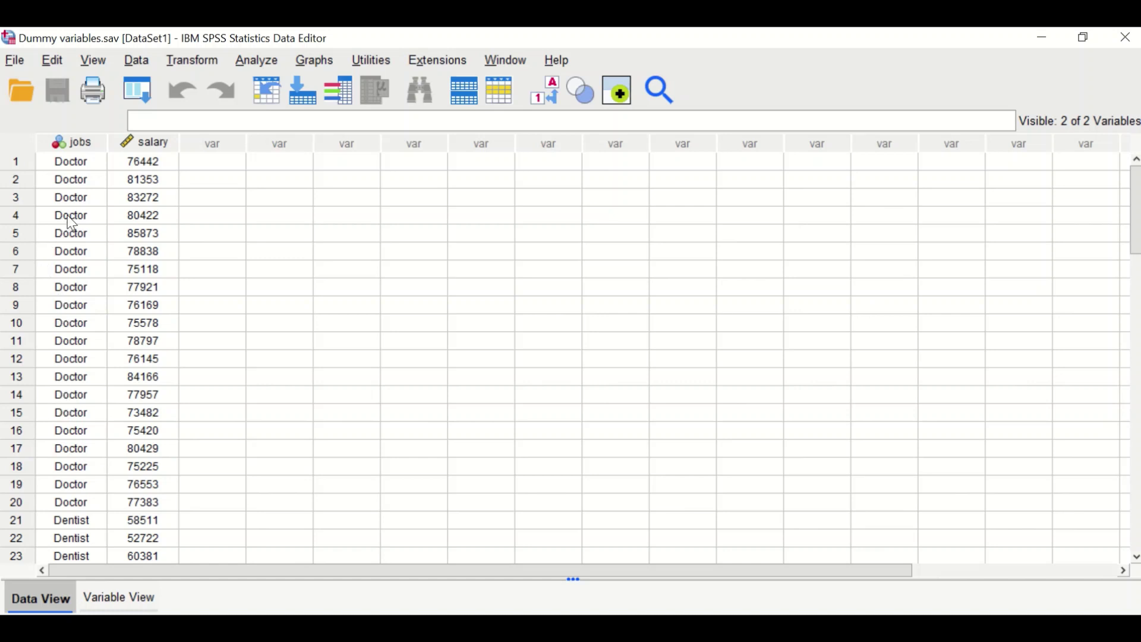
- Examine the jobs and salary data, comparing the jobs column shown as value labels and as numeric codes
{"action": "scroll", "coordinate": [81, 268], "scroll_direction": "down", "scroll_amount": 9}
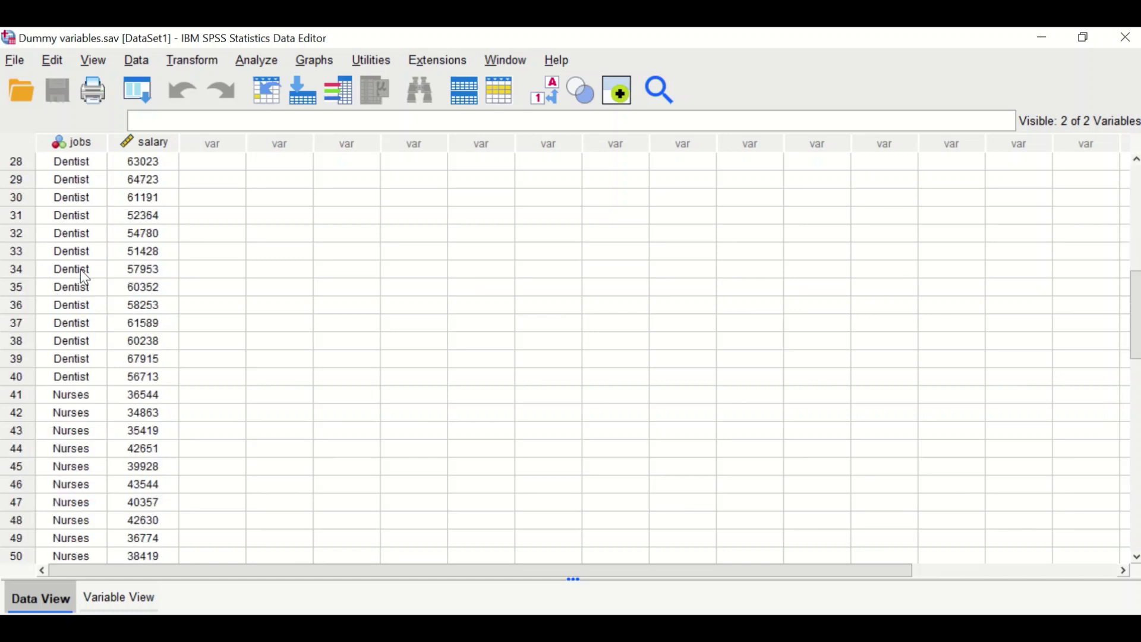
{"action": "scroll", "coordinate": [80, 270], "scroll_direction": "down", "scroll_amount": 4}
{"action": "scroll", "coordinate": [80, 270], "scroll_direction": "up", "scroll_amount": 13}
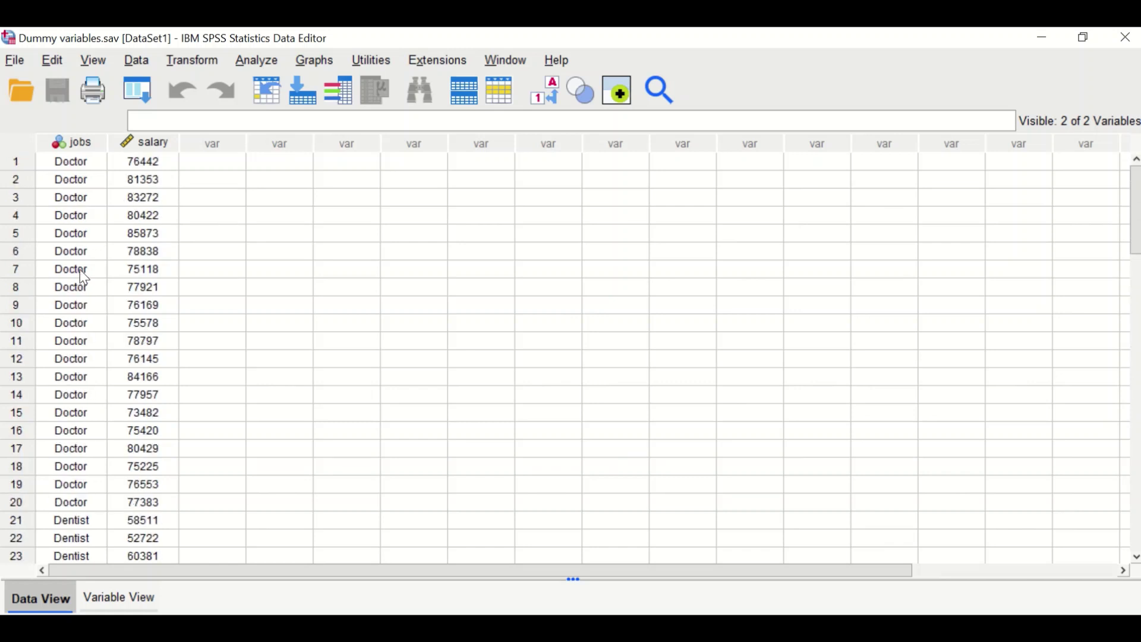
{"action": "left_click", "coordinate": [545, 89]}
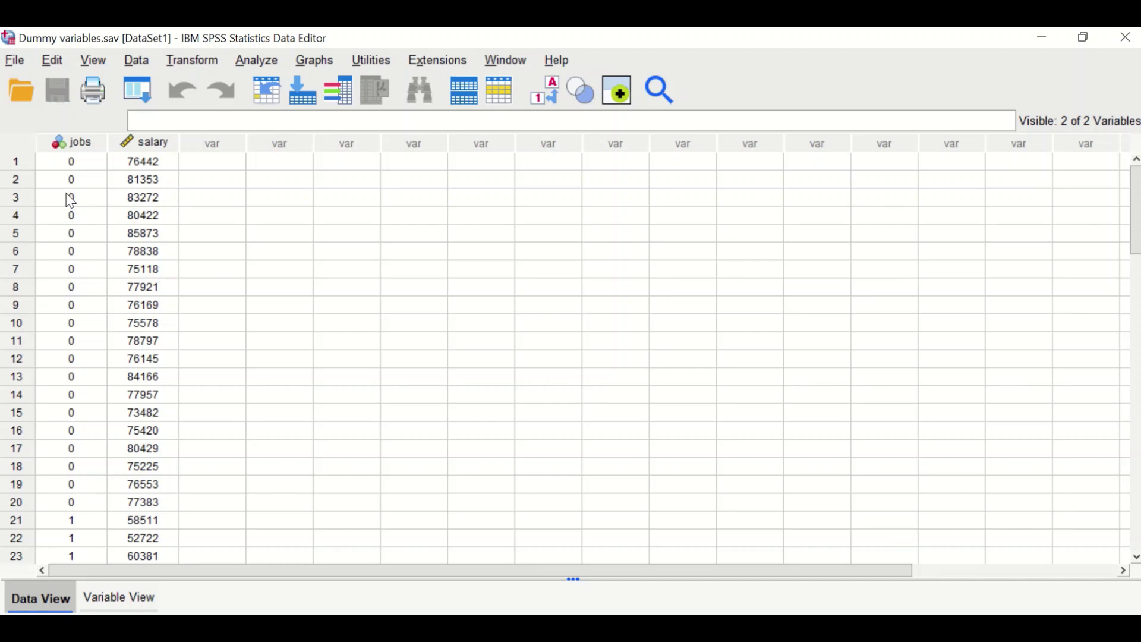
{"action": "scroll", "coordinate": [72, 202], "scroll_direction": "down", "scroll_amount": 5}
{"action": "left_click", "coordinate": [515, 90]}
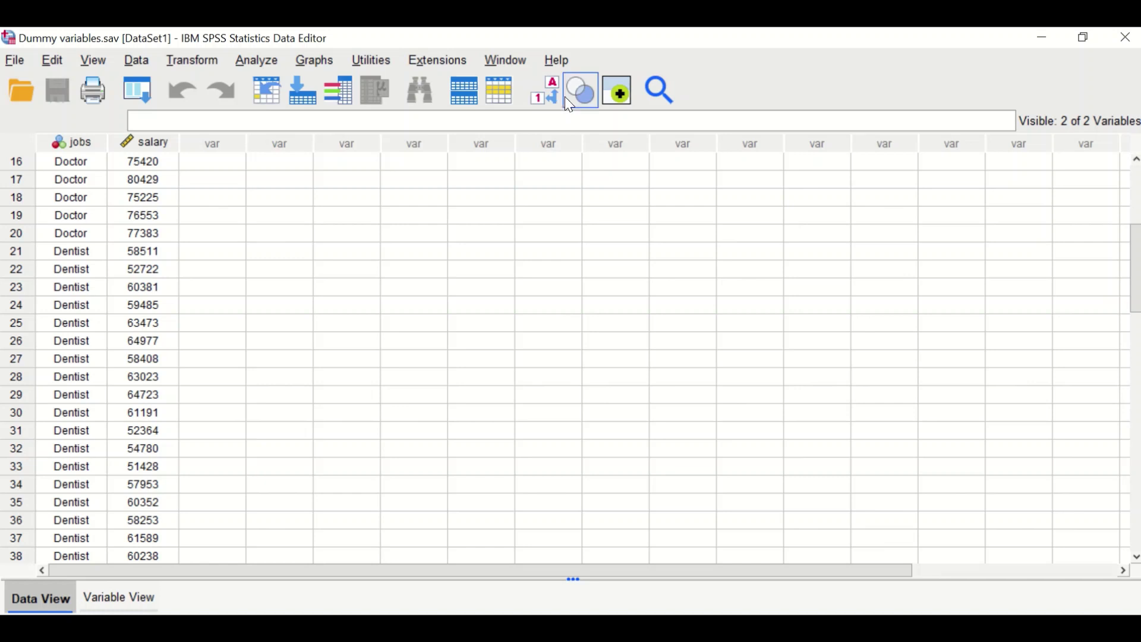
{"action": "left_click", "coordinate": [546, 100]}
{"action": "scroll", "coordinate": [59, 416], "scroll_direction": "down", "scroll_amount": 4}
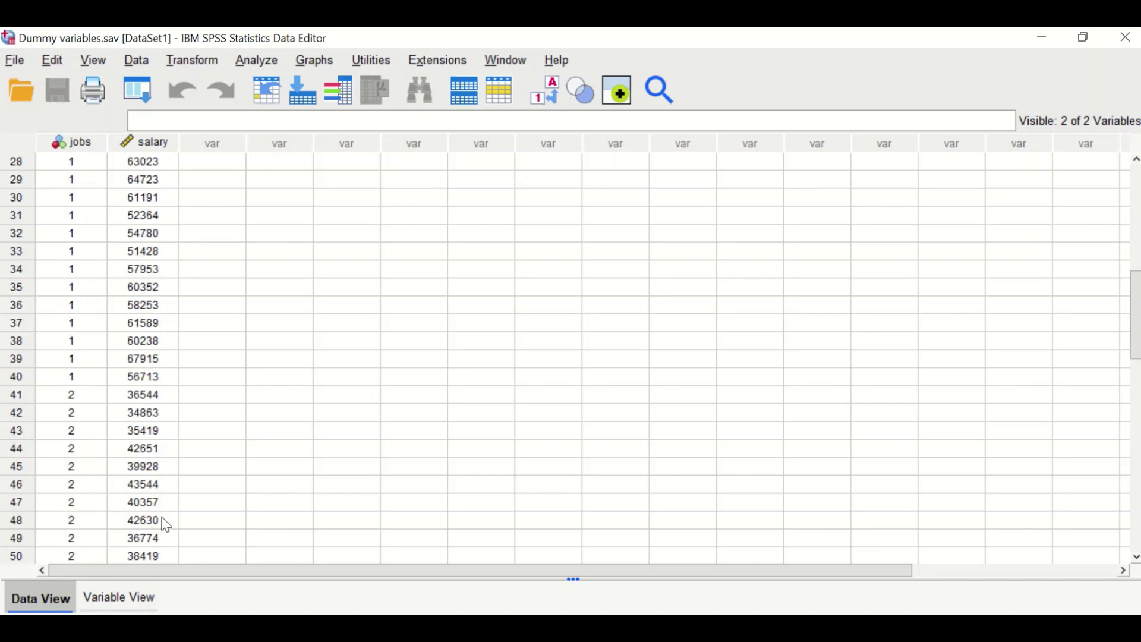
- Inspect the value labels defined for the jobs variable and return to the data
{"action": "left_click", "coordinate": [122, 599]}
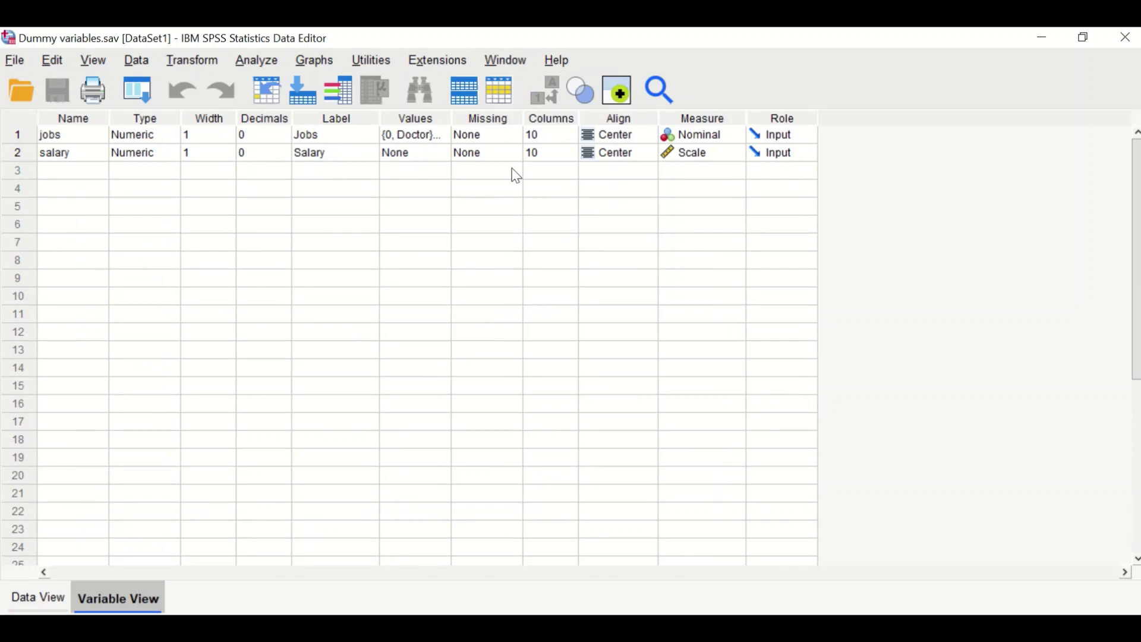
{"action": "double_click", "coordinate": [443, 143]}
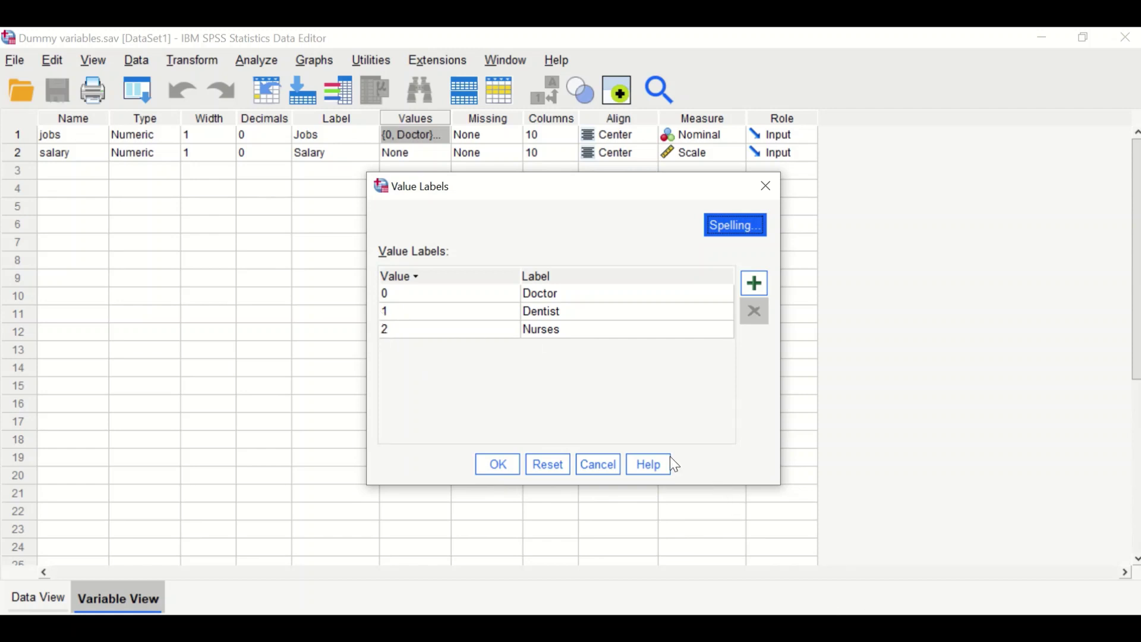
{"action": "left_click", "coordinate": [776, 191]}
{"action": "left_click", "coordinate": [37, 598]}
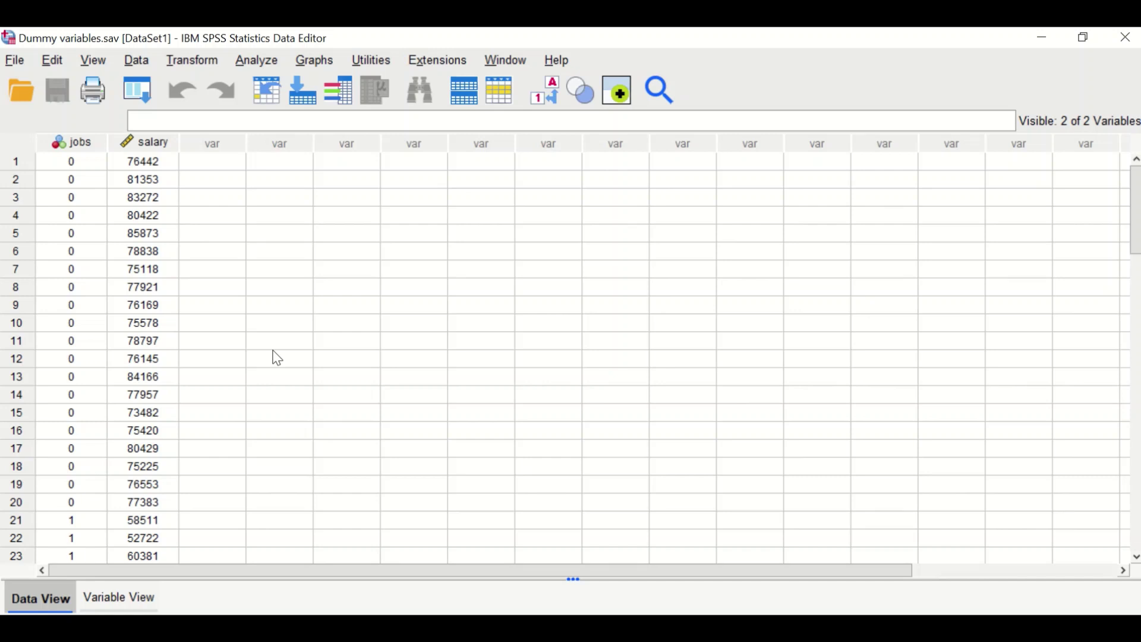
- Show value labels in place of the numeric job codes and review the cases of each job group
{"action": "scroll", "coordinate": [76, 379], "scroll_direction": "down", "scroll_amount": 2}
{"action": "scroll", "coordinate": [76, 379], "scroll_direction": "up", "scroll_amount": 2}
{"action": "scroll", "coordinate": [228, 386], "scroll_direction": "down", "scroll_amount": 3}
{"action": "left_click", "coordinate": [546, 88]}
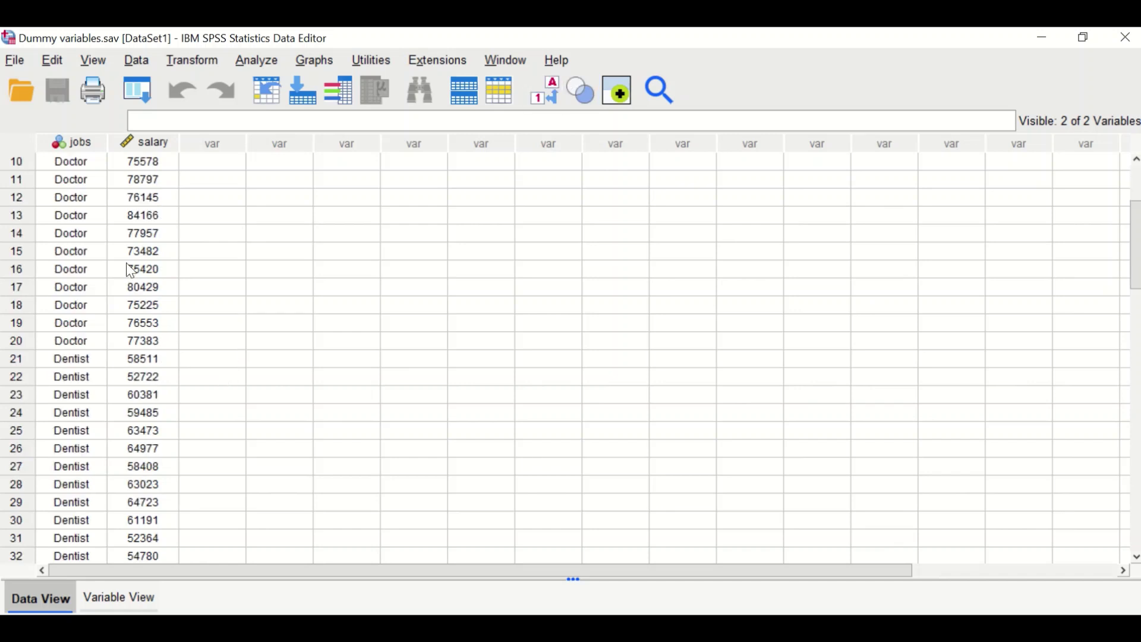
{"action": "scroll", "coordinate": [72, 360], "scroll_direction": "down", "scroll_amount": 6}
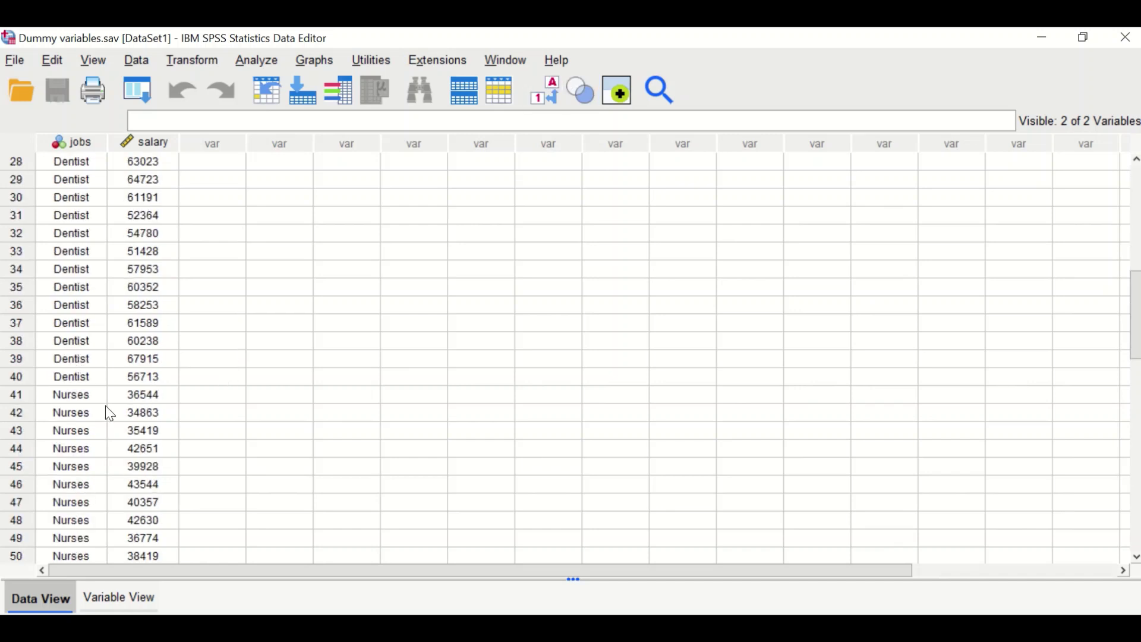
{"action": "scroll", "coordinate": [67, 503], "scroll_direction": "up", "scroll_amount": 9}
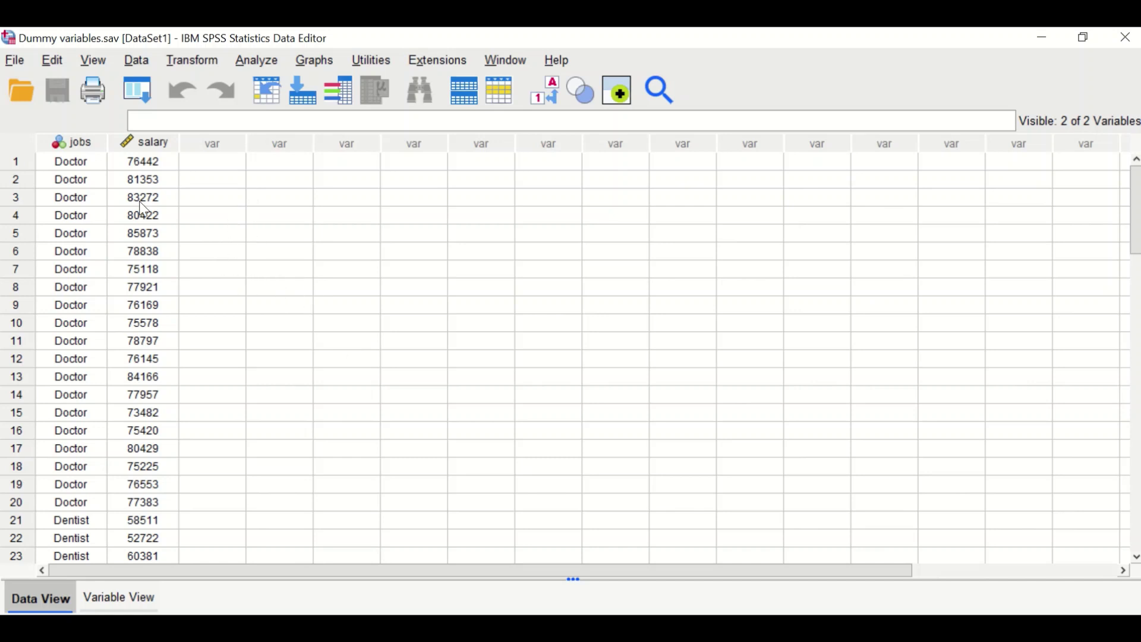
- Start a Recode into Different Variables with Jobs as the input variable
{"action": "left_click", "coordinate": [203, 65]}
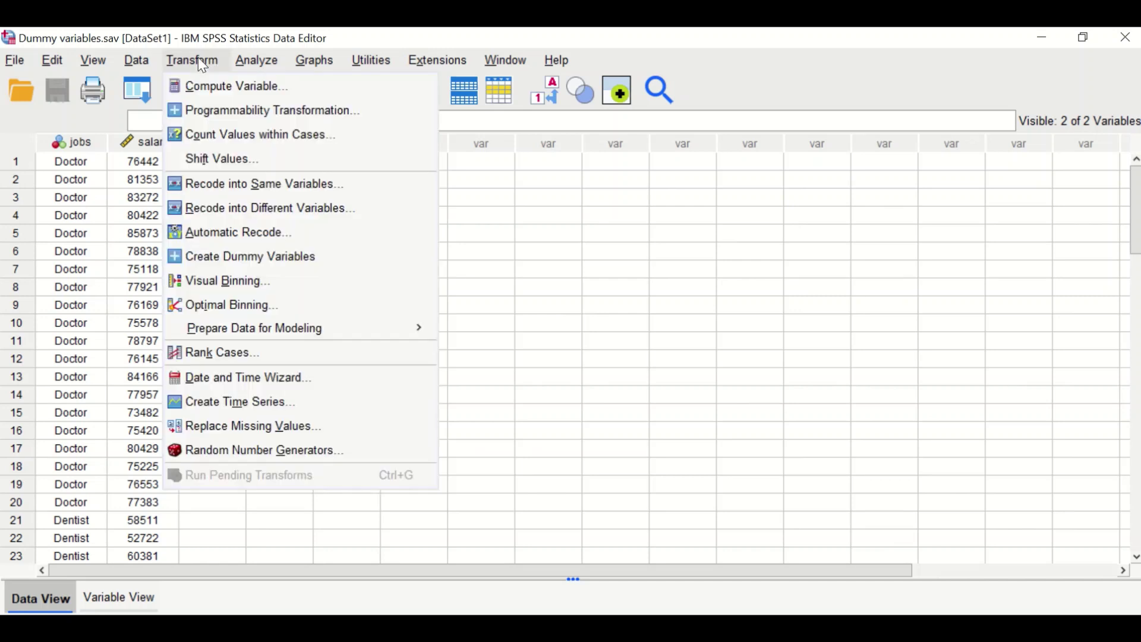
{"action": "left_click", "coordinate": [195, 208]}
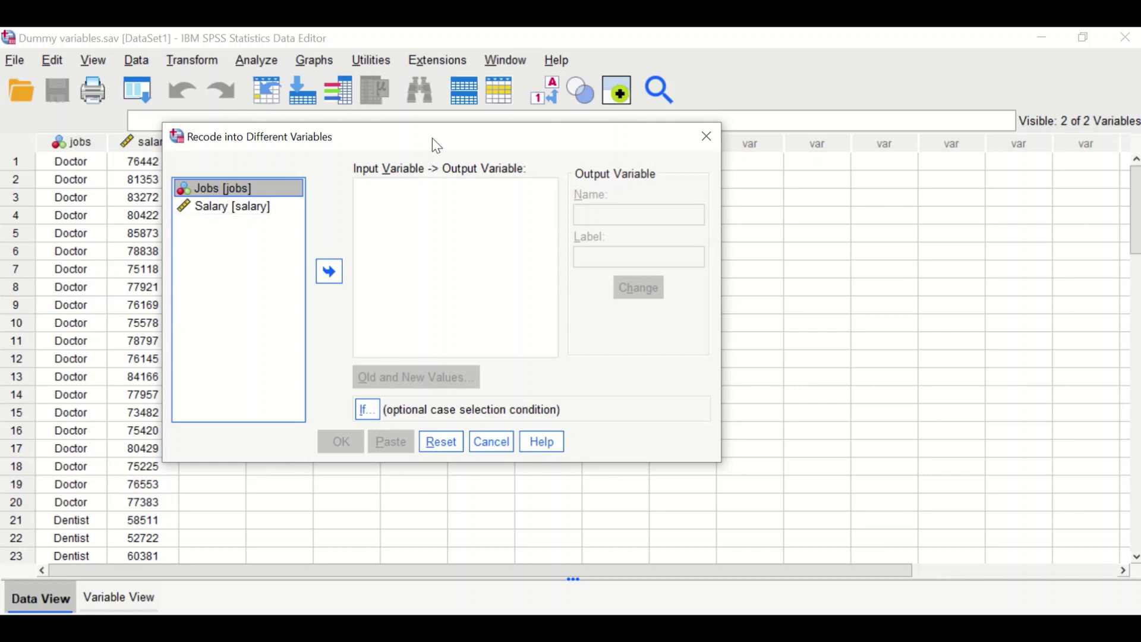
{"action": "left_click_drag", "start_coordinate": [437, 148], "coordinate": [428, 149]}
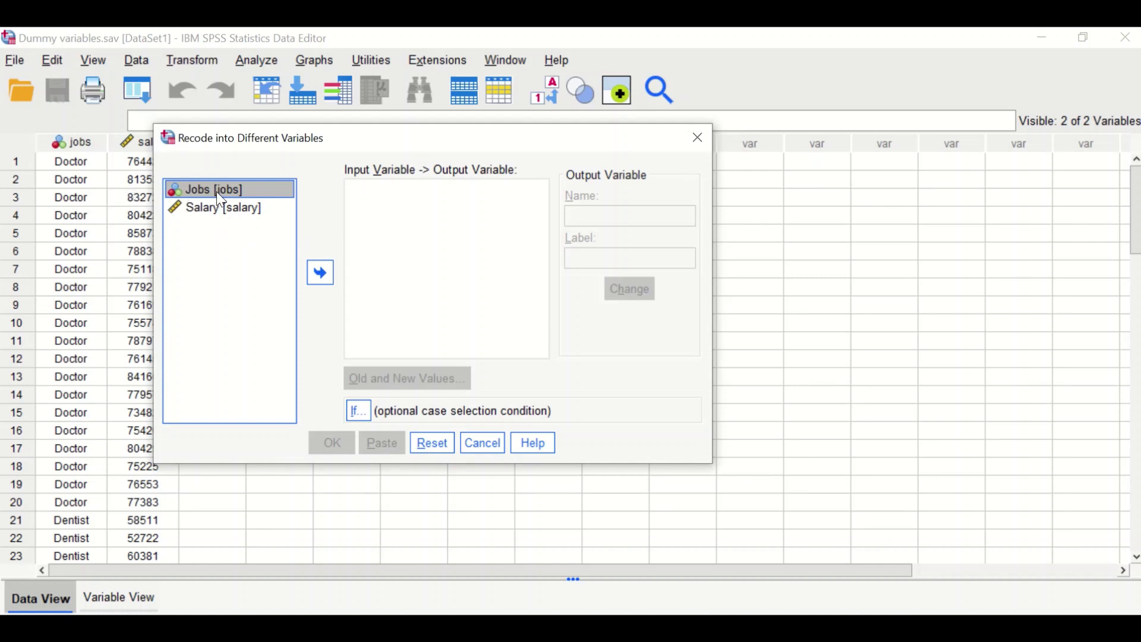
{"action": "left_click", "coordinate": [322, 275]}
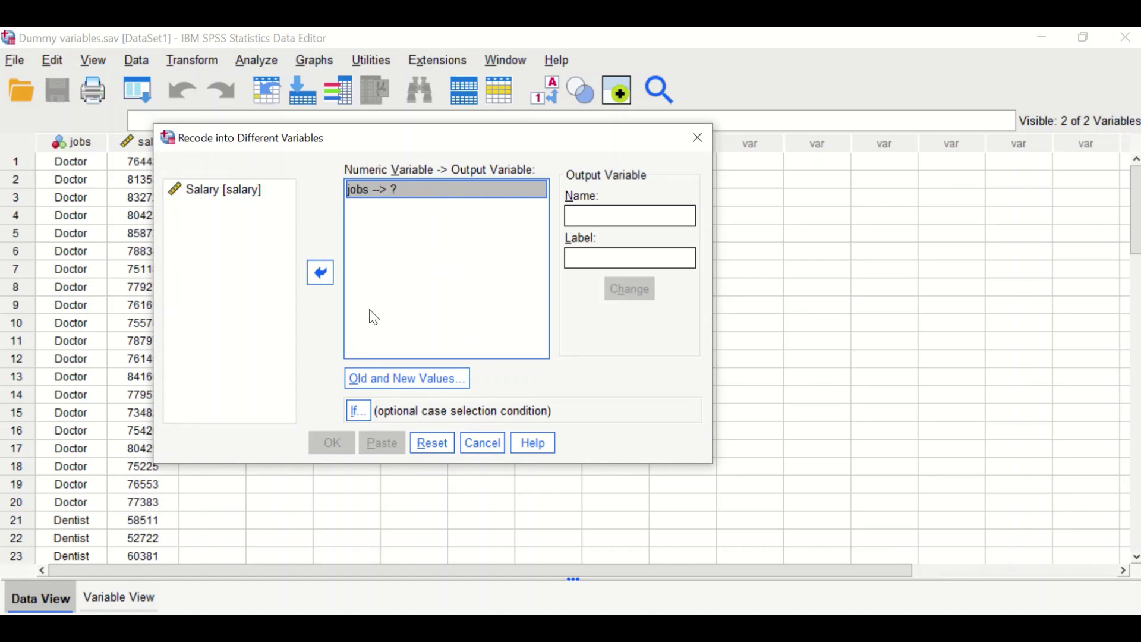
- Name the output variable Job1, label it Job1(Doctor), and apply it to the jobs variable
{"action": "left_click", "coordinate": [594, 219]}
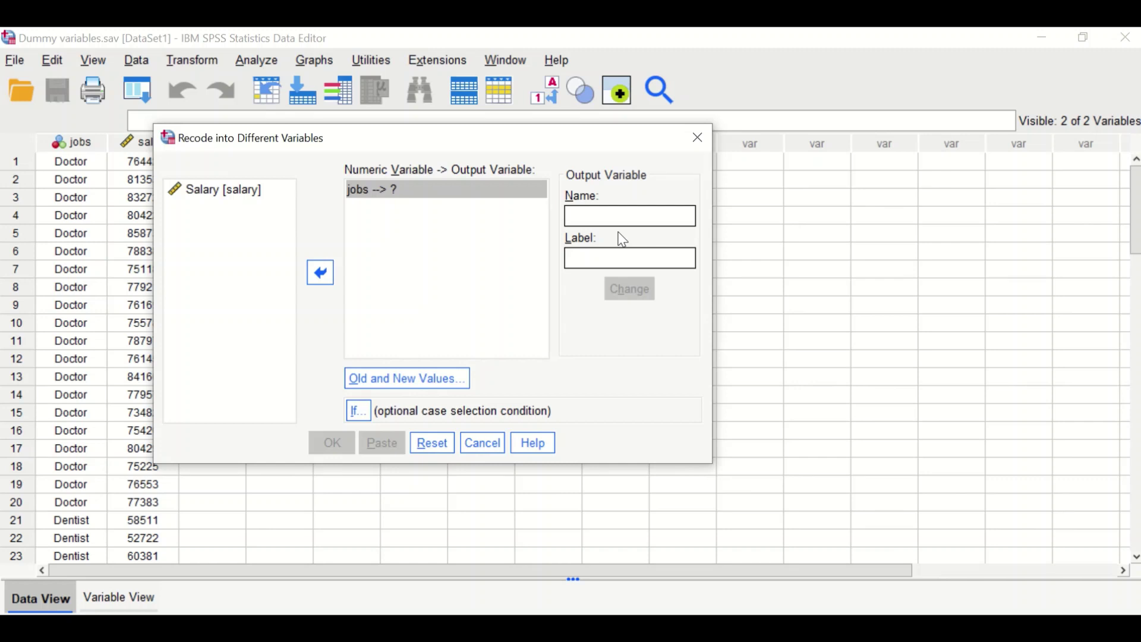
{"action": "type", "text": "Job1"}
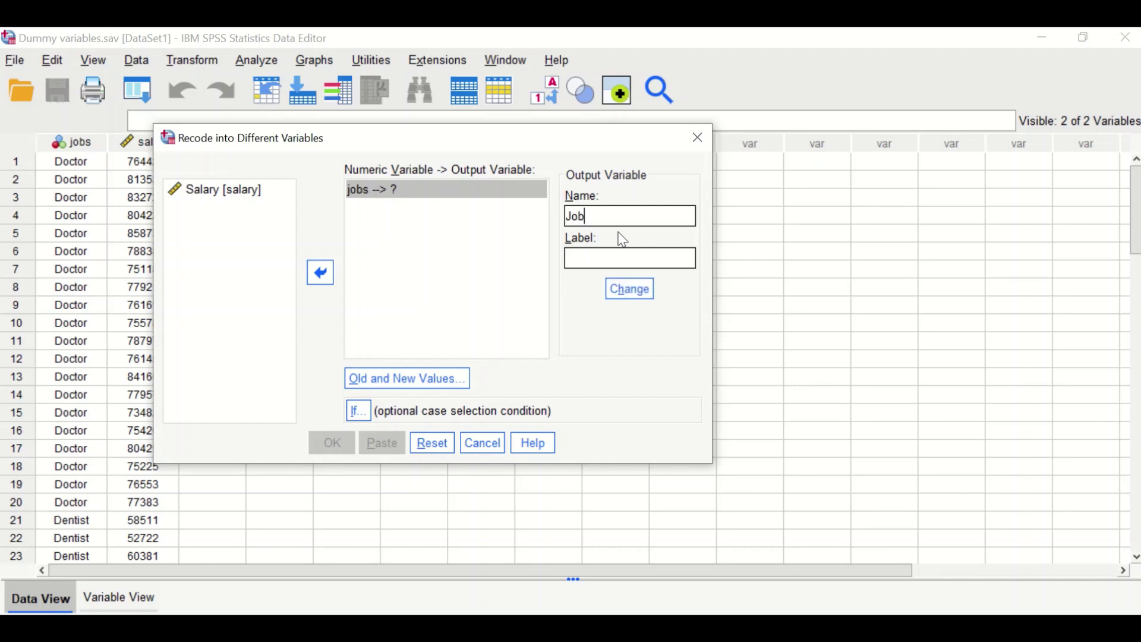
{"action": "left_click", "coordinate": [620, 259]}
{"action": "type", "text": "/"}
{"action": "key", "text": "BackSpace"}
{"action": "type", "text": "Job1(Doctor"}
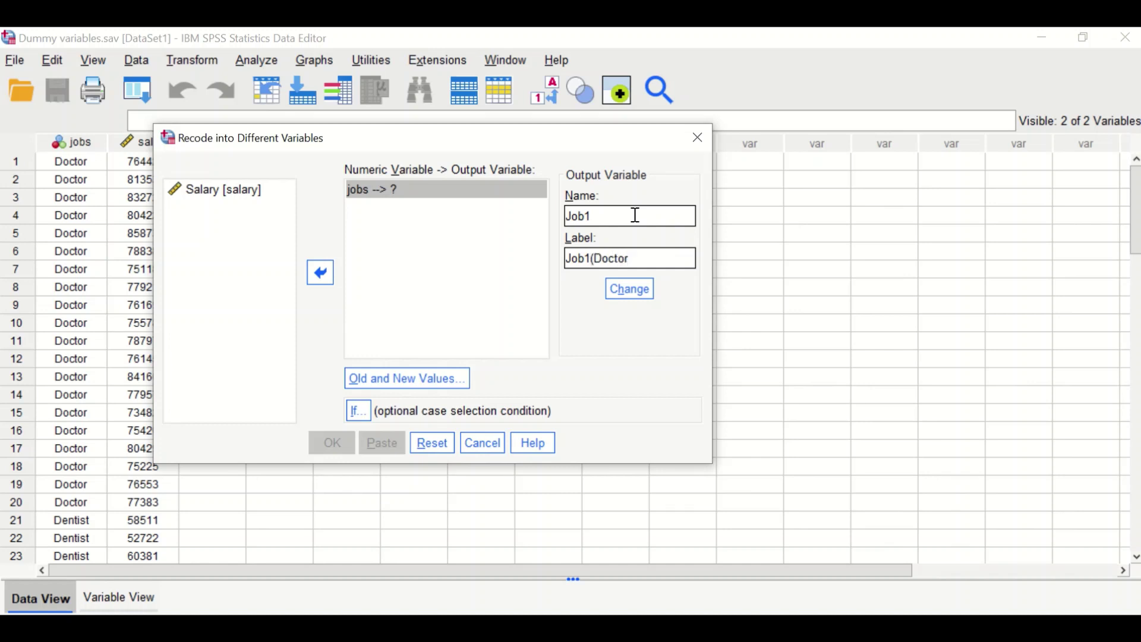
{"action": "type", "text": ")"}
{"action": "left_click", "coordinate": [645, 297]}
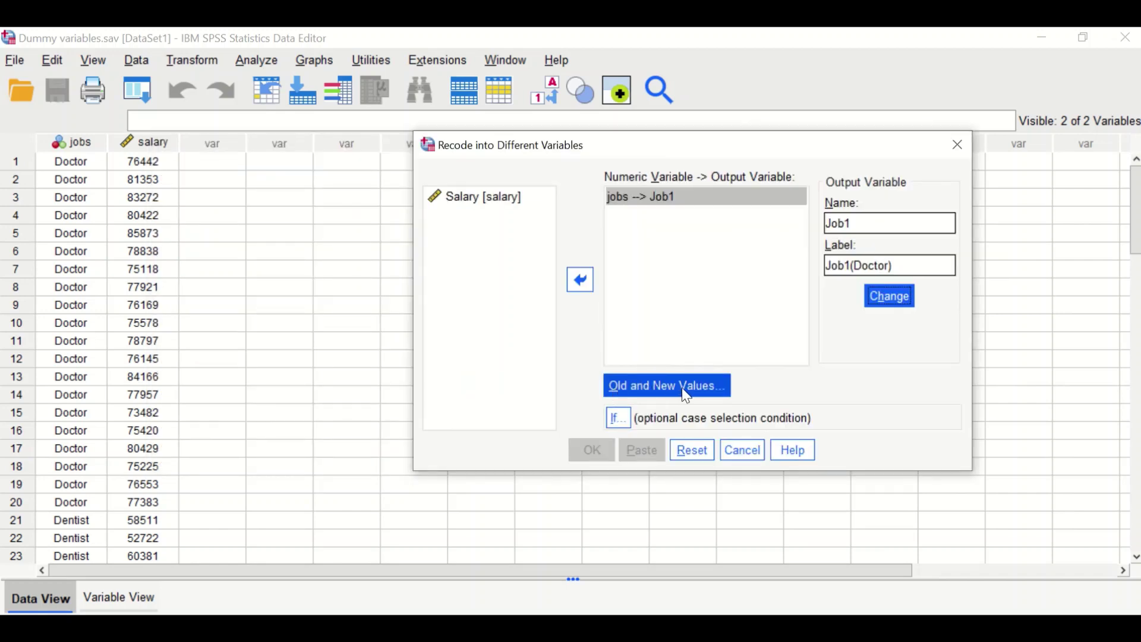
- Add a recode rule for Job1 that maps old value 0 to new value 1
{"action": "left_click", "coordinate": [683, 389]}
{"action": "left_click_drag", "start_coordinate": [648, 140], "coordinate": [631, 125]}
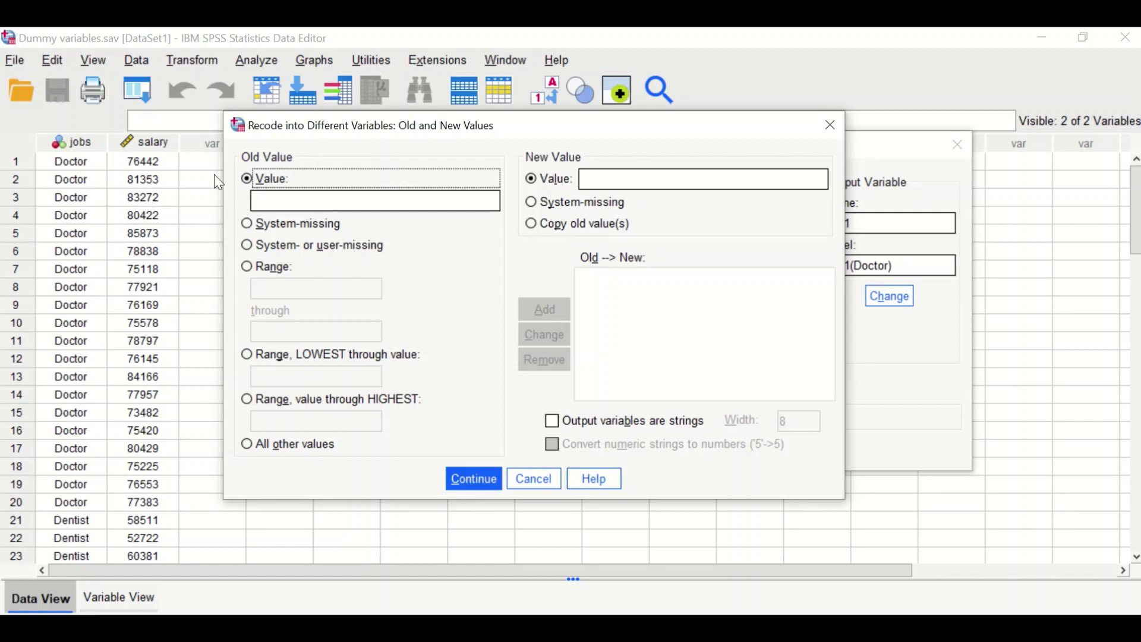
{"action": "left_click", "coordinate": [269, 199]}
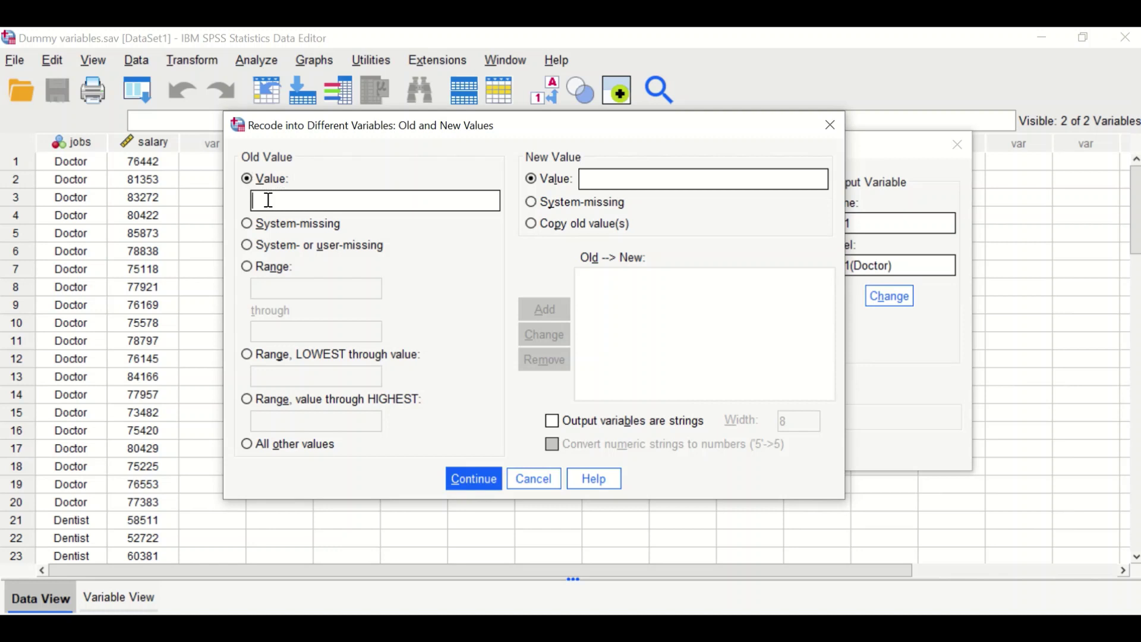
{"action": "type", "text": "0"}
{"action": "left_click", "coordinate": [611, 181]}
{"action": "type", "text": "1"}
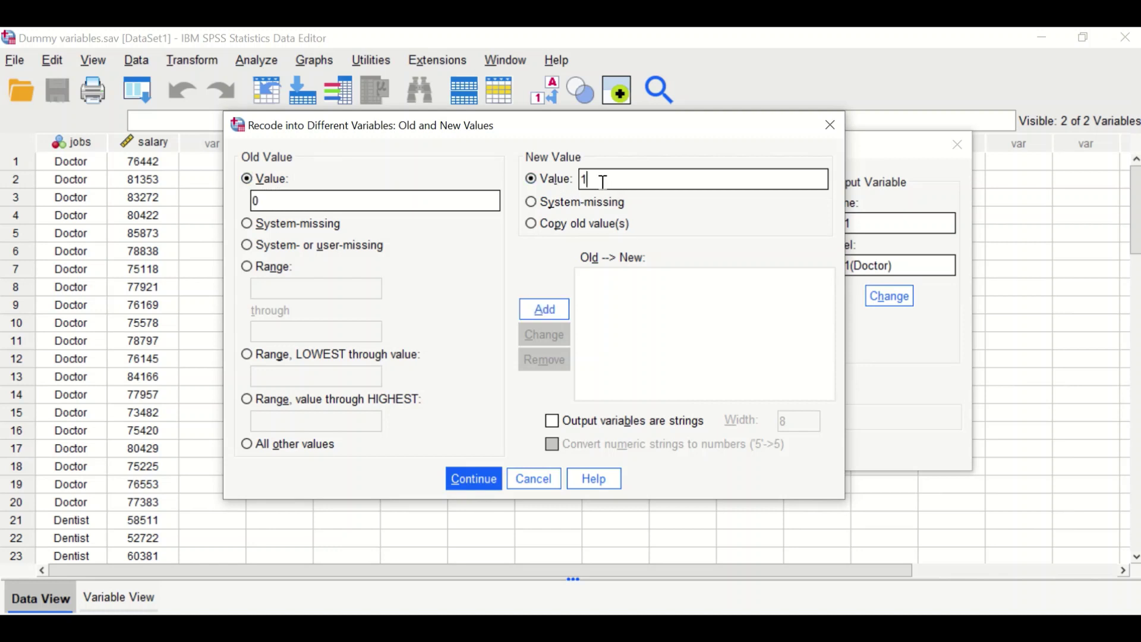
{"action": "left_click", "coordinate": [545, 309]}
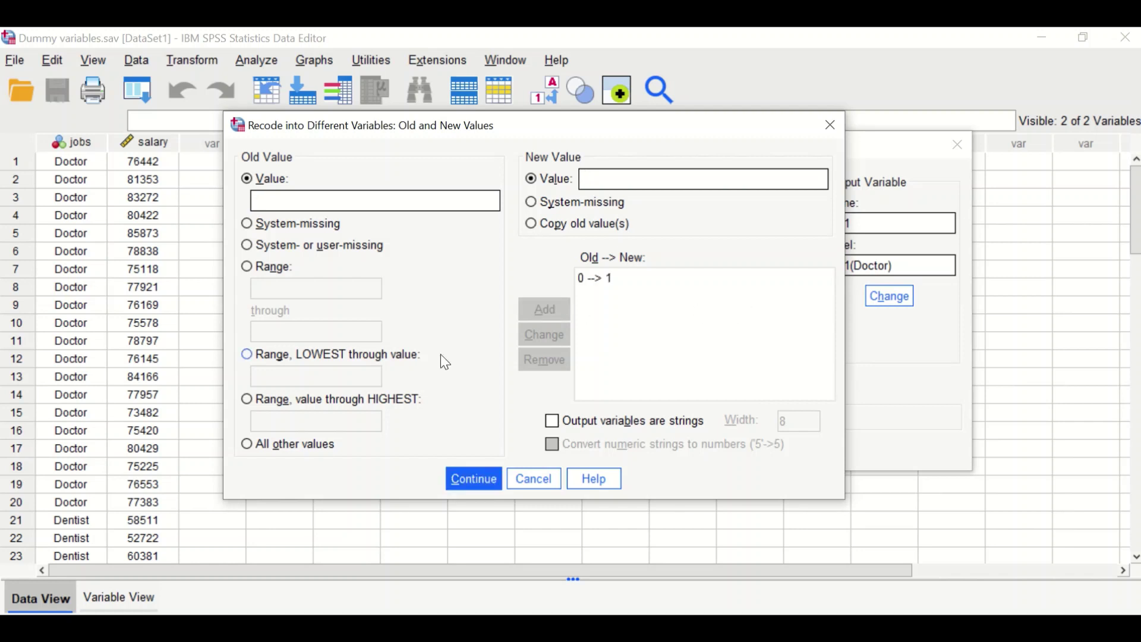
- Add a rule that maps all other values to 0 and run the recode to create Job1
{"action": "left_click", "coordinate": [247, 444]}
{"action": "left_click", "coordinate": [591, 180]}
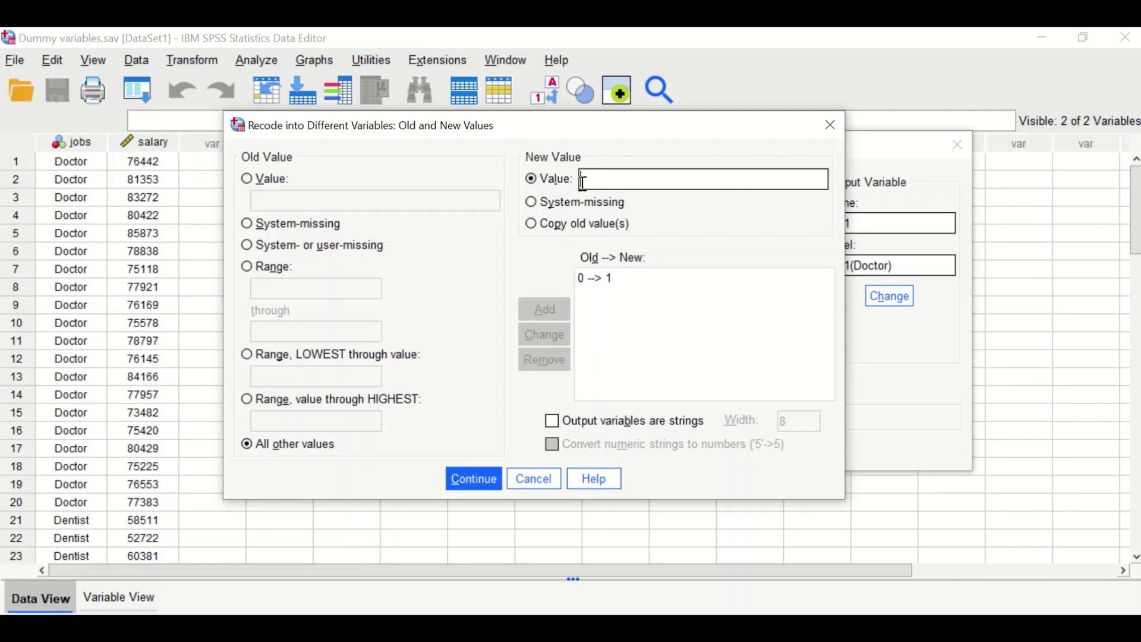
{"action": "type", "text": "0"}
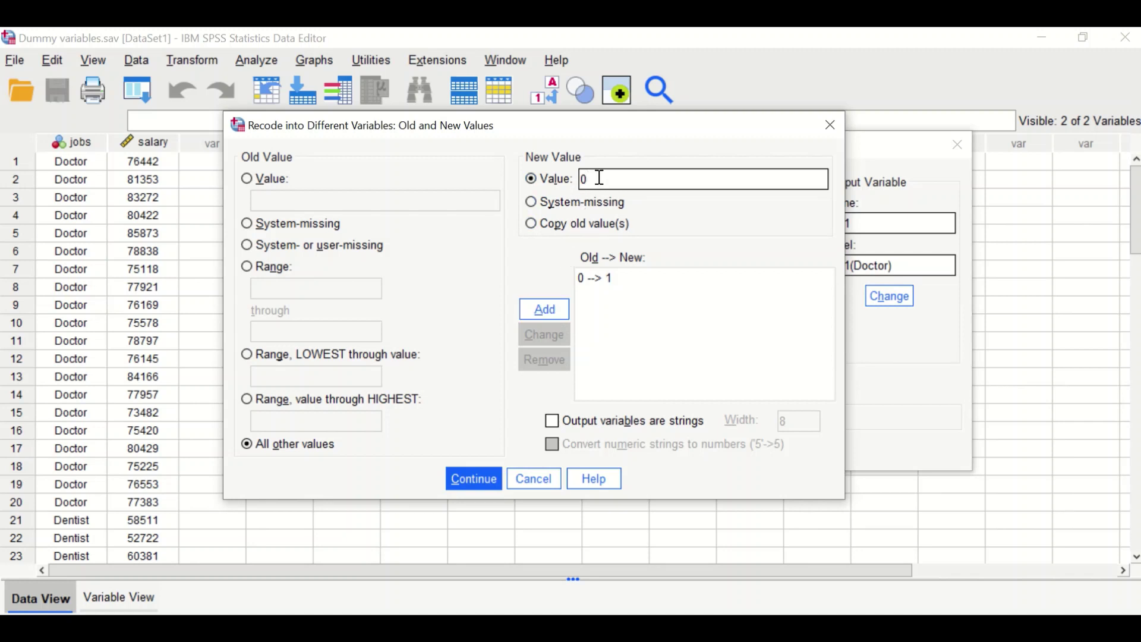
{"action": "left_click", "coordinate": [558, 304]}
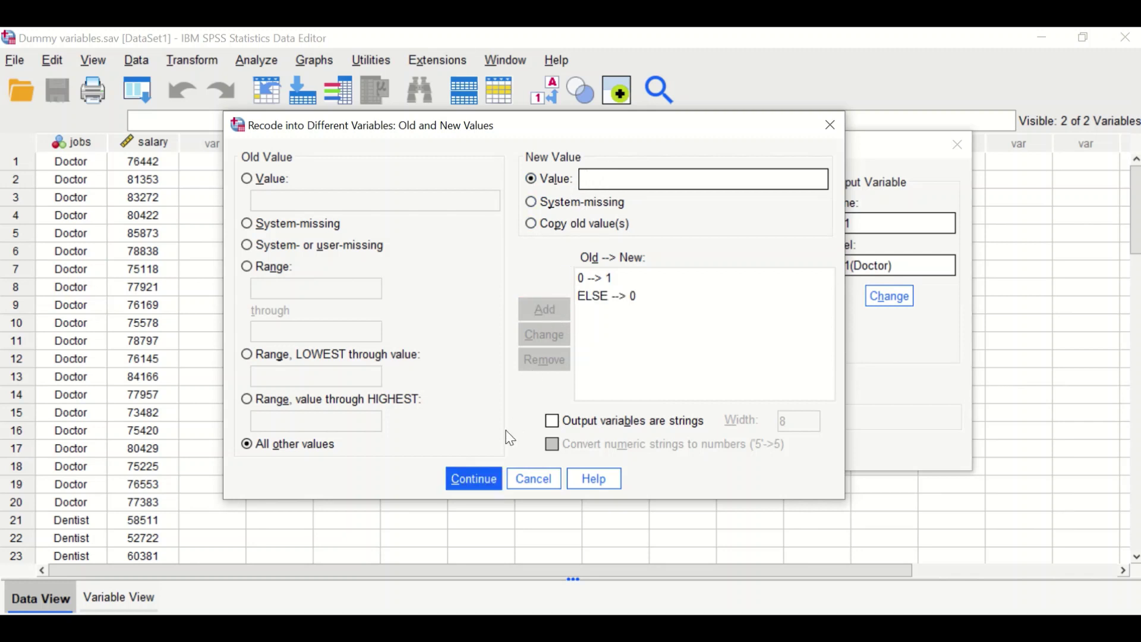
{"action": "left_click", "coordinate": [471, 478]}
{"action": "left_click", "coordinate": [591, 447]}
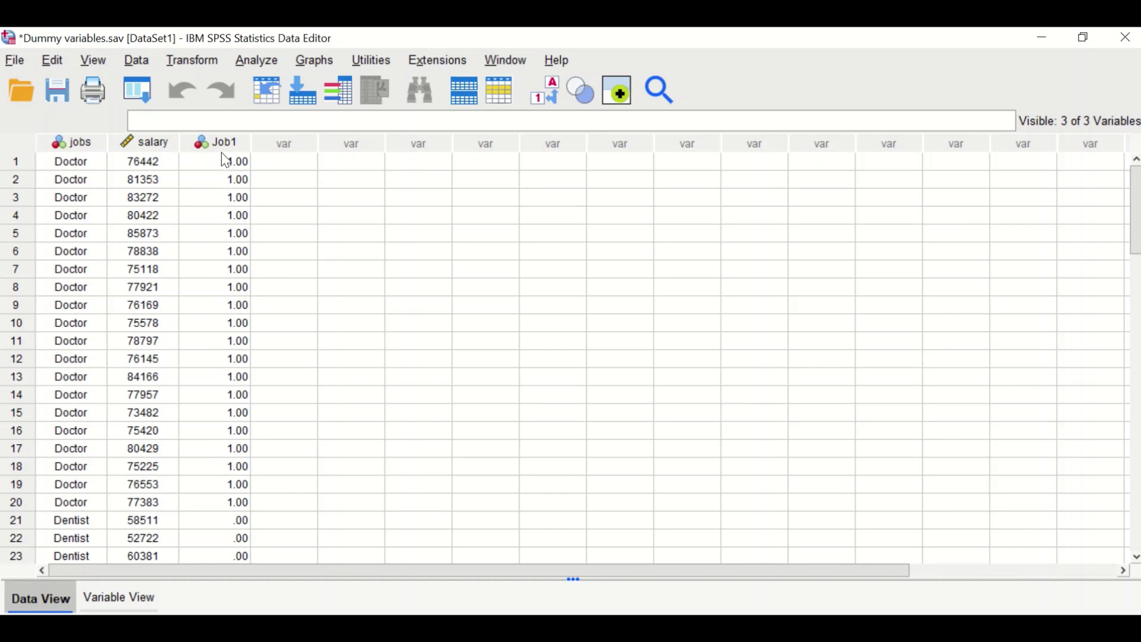
{"action": "scroll", "coordinate": [225, 171], "scroll_direction": "down", "scroll_amount": 3}
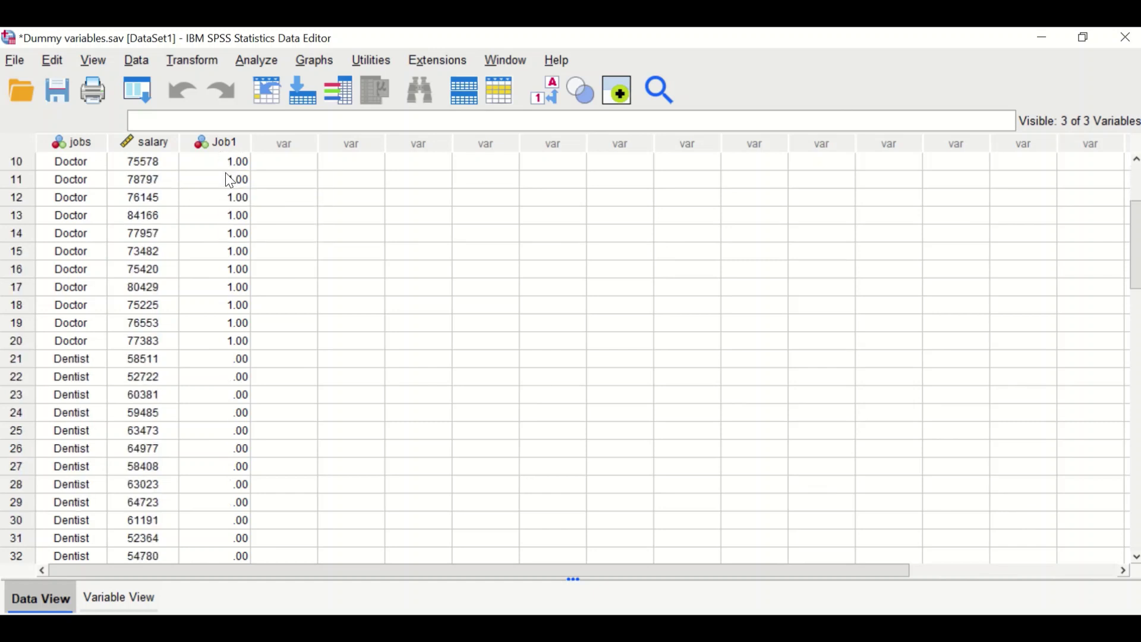
{"action": "scroll", "coordinate": [226, 172], "scroll_direction": "up", "scroll_amount": 2}
{"action": "scroll", "coordinate": [222, 182], "scroll_direction": "down", "scroll_amount": 6}
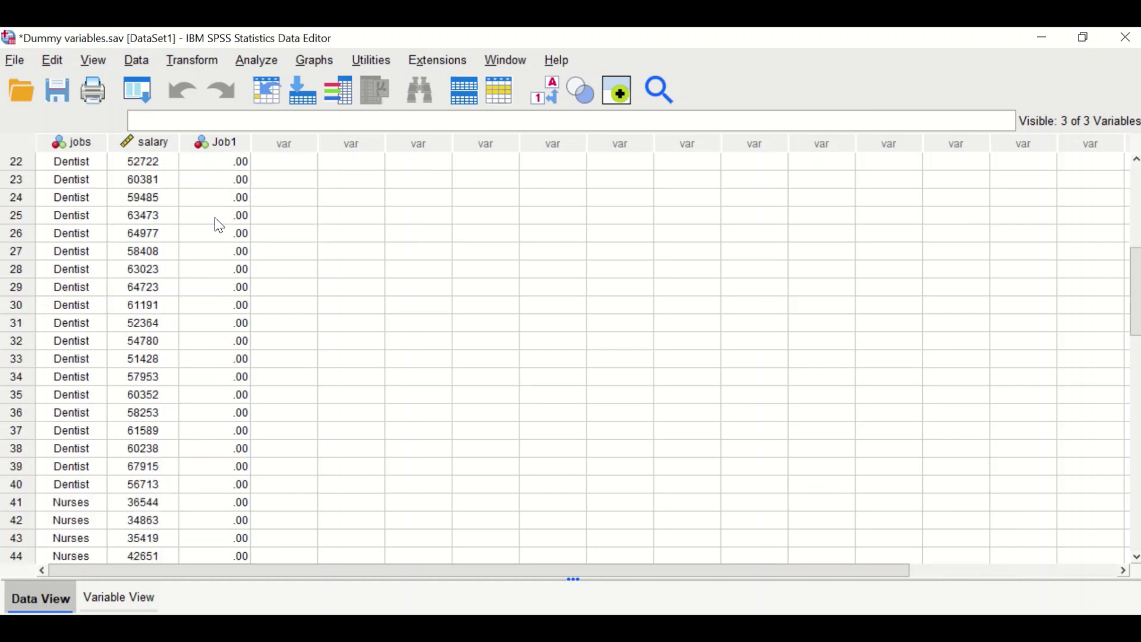
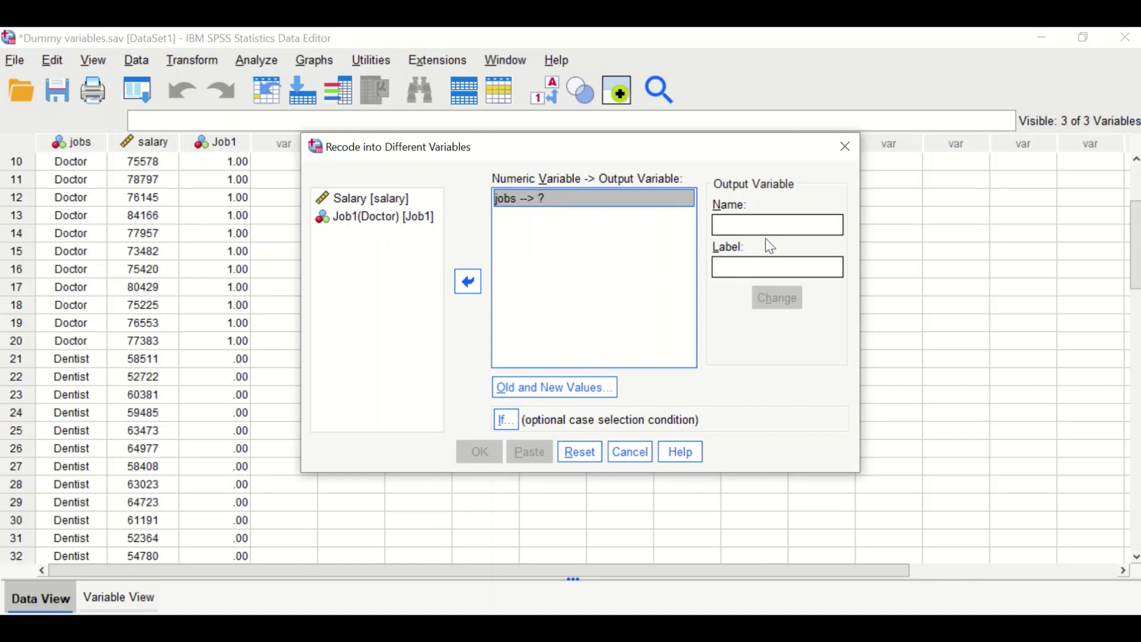
- Name the second output variable for jobs Job2, label it Job2(Dentist), and apply it
{"action": "left_click", "coordinate": [773, 227]}
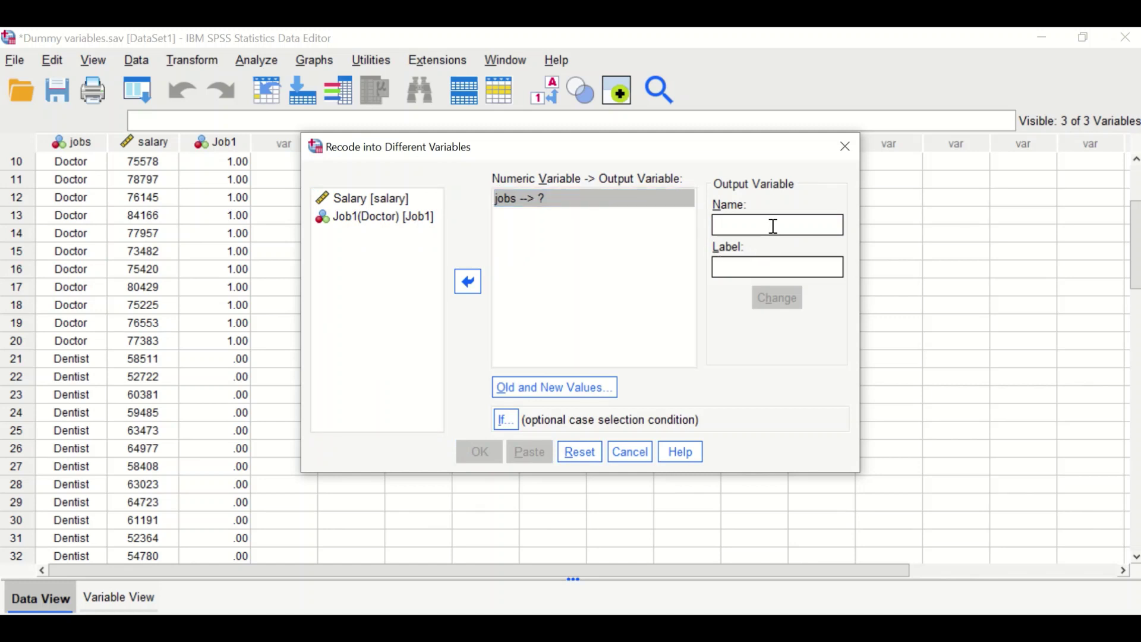
{"action": "type", "text": "Job"}
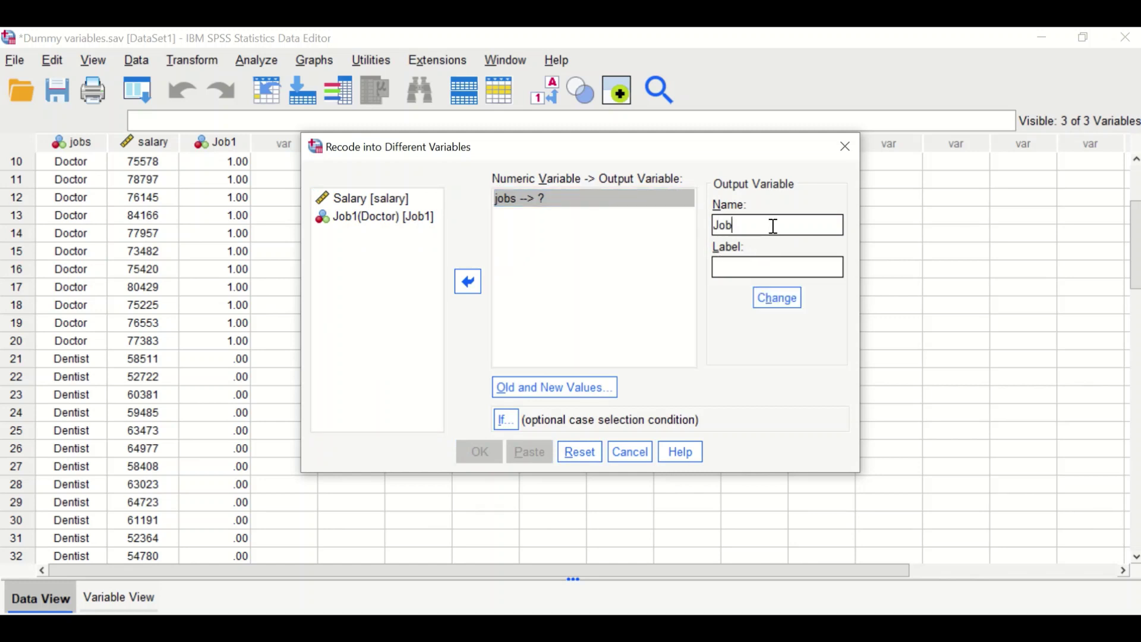
{"action": "type", "text": "2"}
{"action": "left_click", "coordinate": [748, 267]}
{"action": "type", "text": "Job2(Dentisit"}
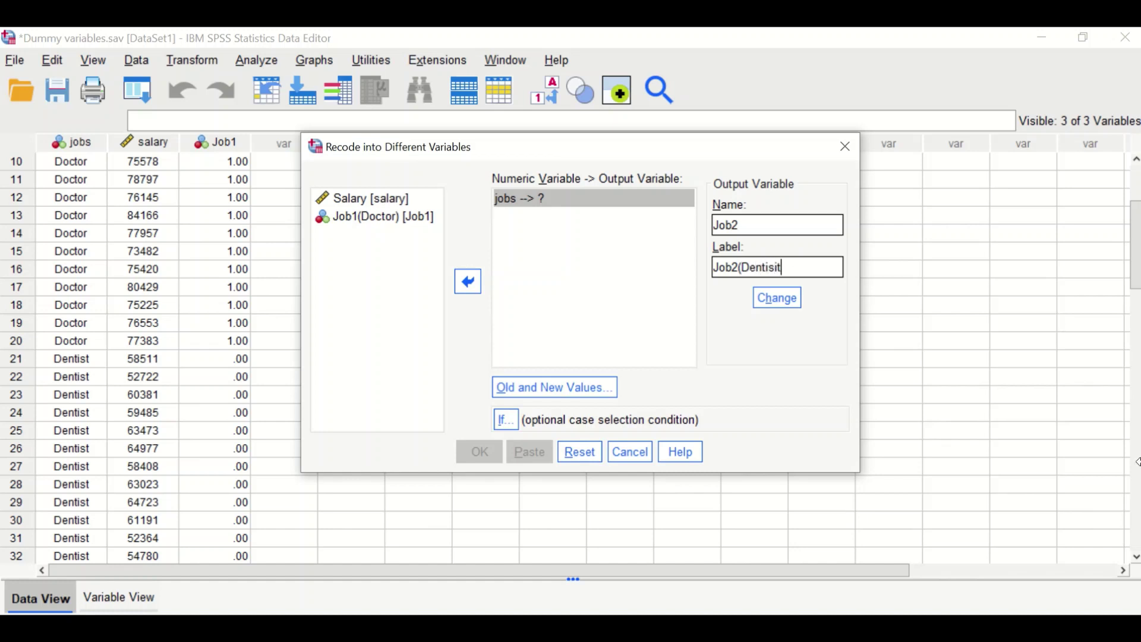
{"action": "key", "text": "BackSpace"}
{"action": "key", "text": "BackSpace"}
{"action": "left_click", "coordinate": [778, 295]}
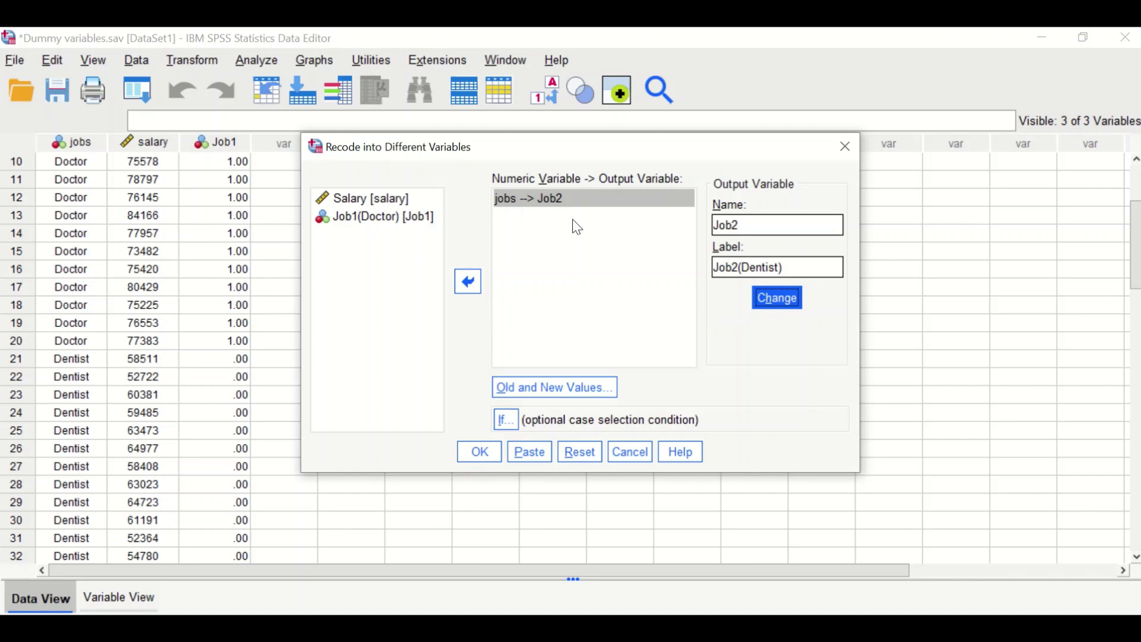
- Remove the two existing recode rules, 0 to 1 and all other values to 0, from the Job2 recode
{"action": "left_click", "coordinate": [548, 389]}
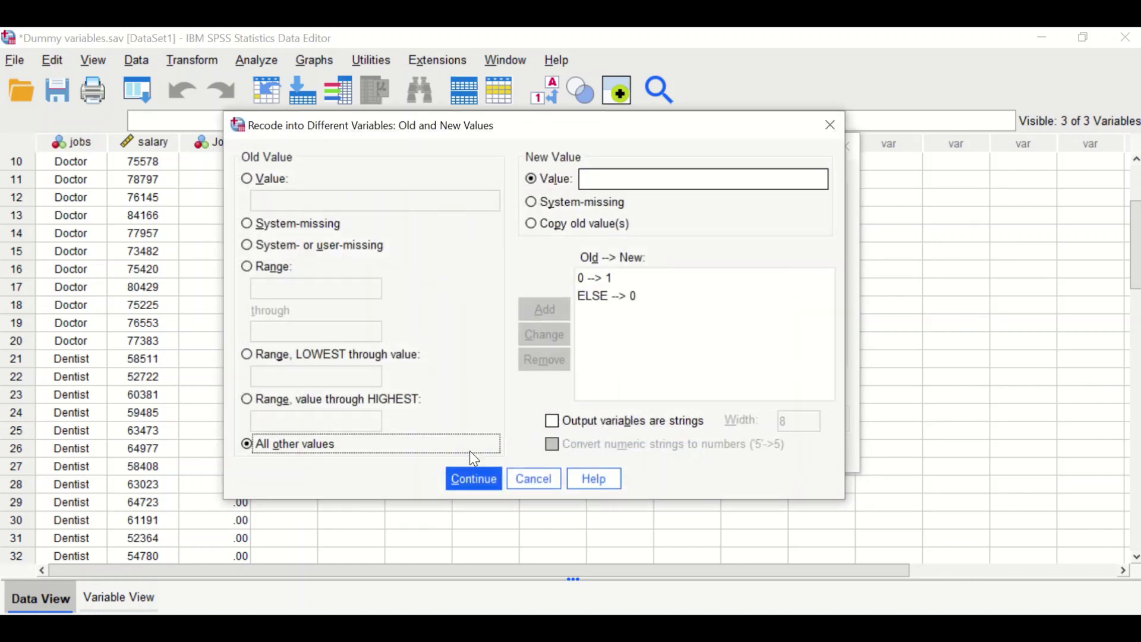
{"action": "left_click", "coordinate": [597, 299]}
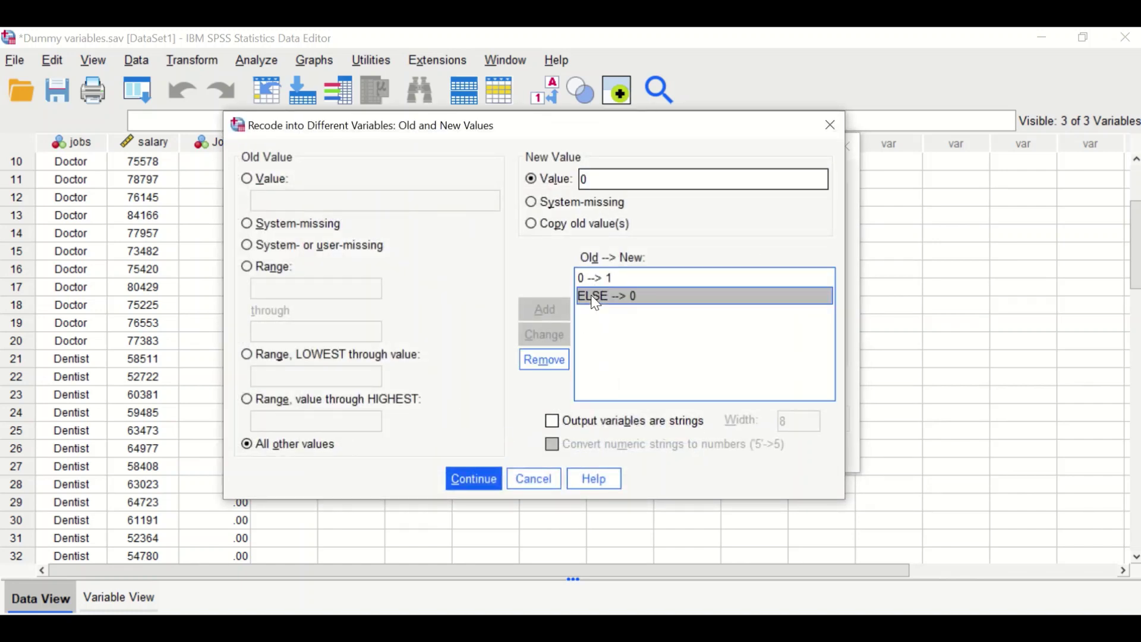
{"action": "left_click", "coordinate": [545, 359]}
{"action": "left_click", "coordinate": [606, 278]}
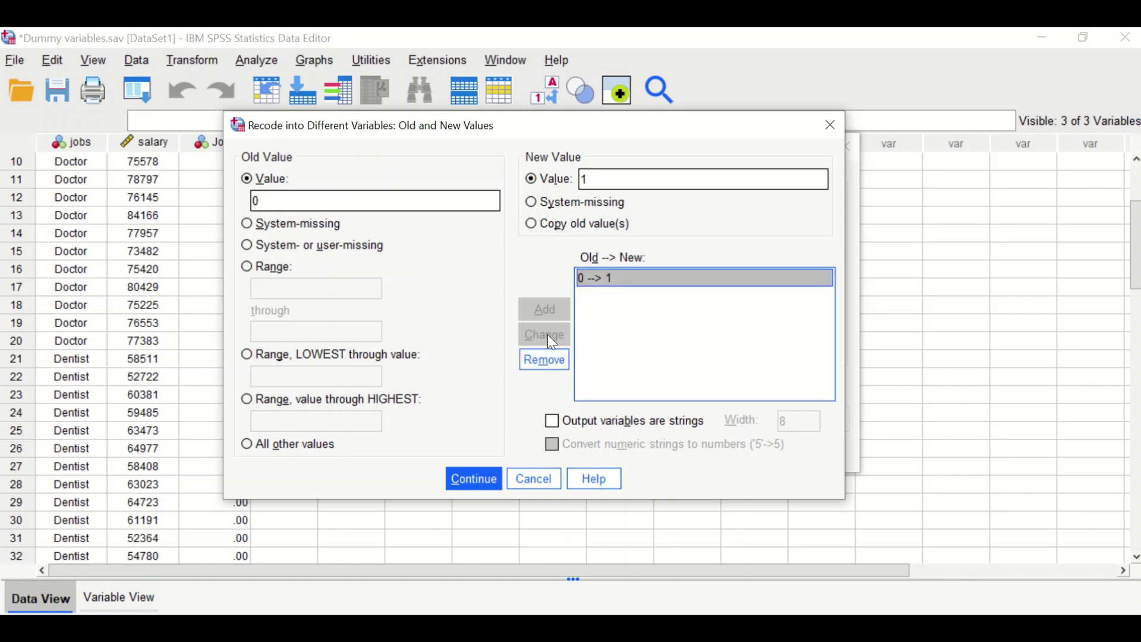
{"action": "left_click", "coordinate": [538, 357]}
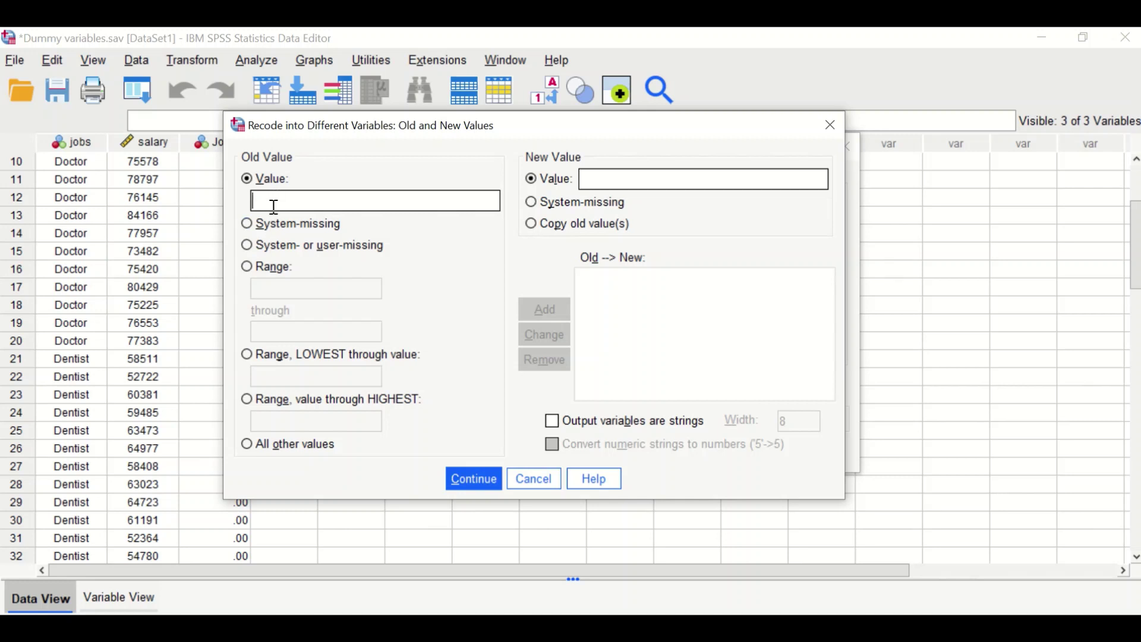
- Add a recode rule for Job2 that maps old value 1 to new value 1
{"action": "type", "text": "1"}
{"action": "left_click", "coordinate": [614, 181]}
{"action": "type", "text": "1"}
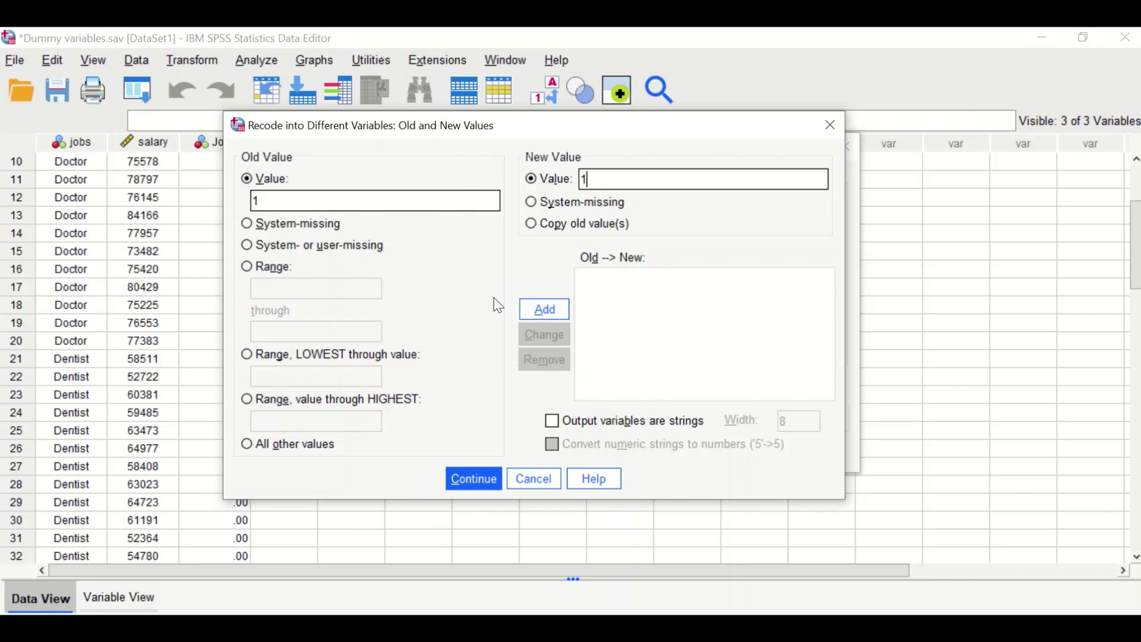
{"action": "left_click", "coordinate": [545, 309]}
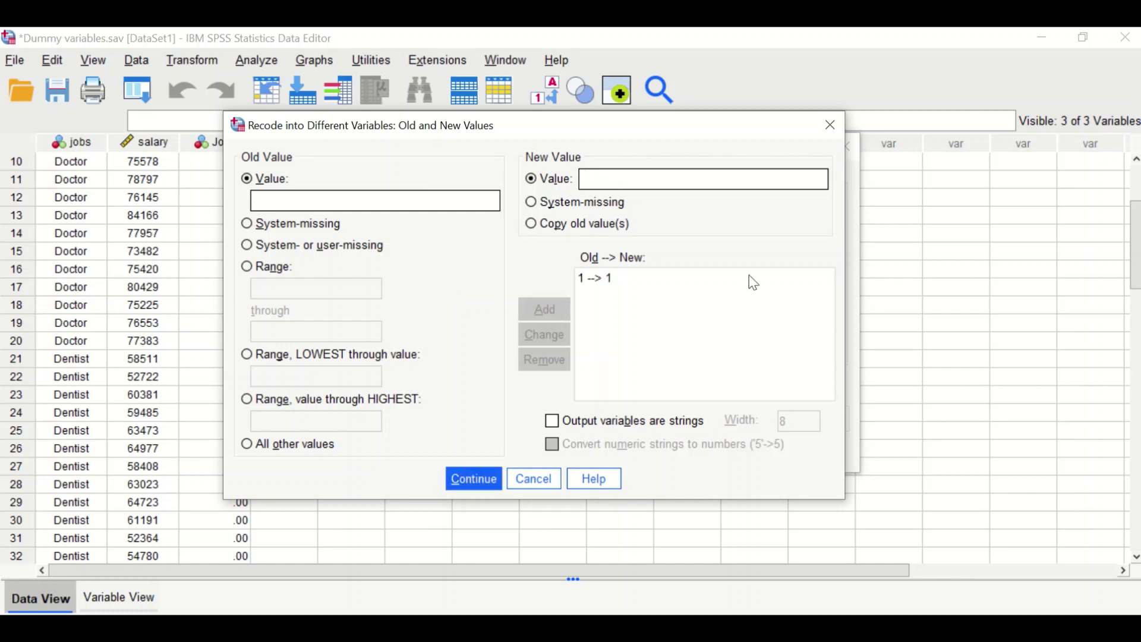
- Add a rule that maps all other values to 0 and run the recode to create Job2
{"action": "left_click", "coordinate": [256, 447]}
{"action": "left_click", "coordinate": [601, 178]}
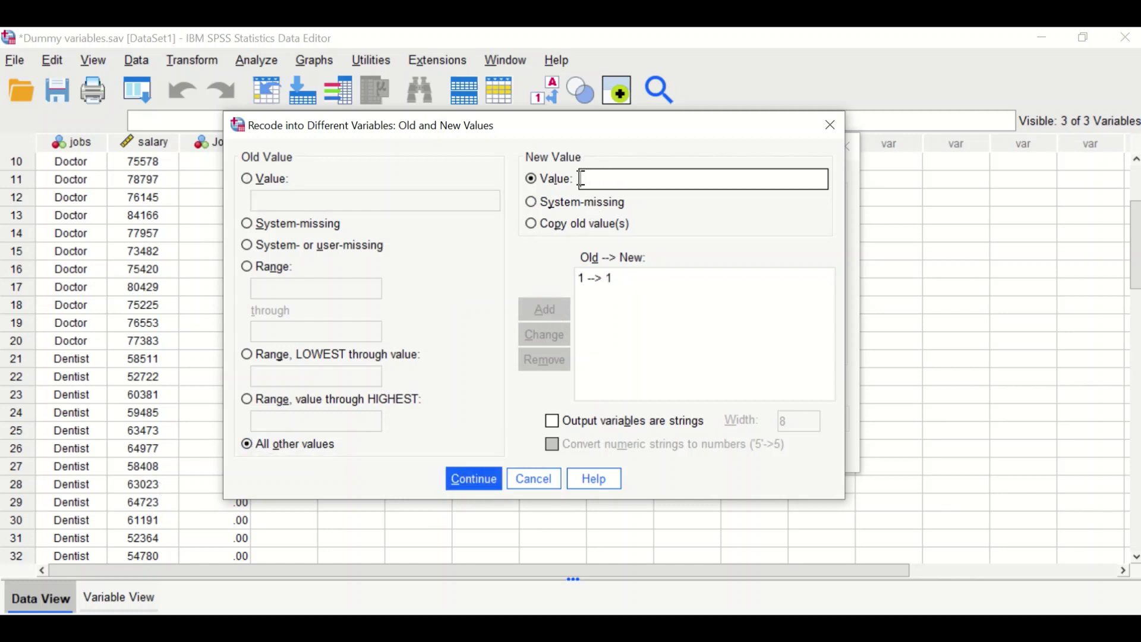
{"action": "type", "text": "0"}
{"action": "left_click", "coordinate": [540, 309]}
{"action": "left_click", "coordinate": [480, 482]}
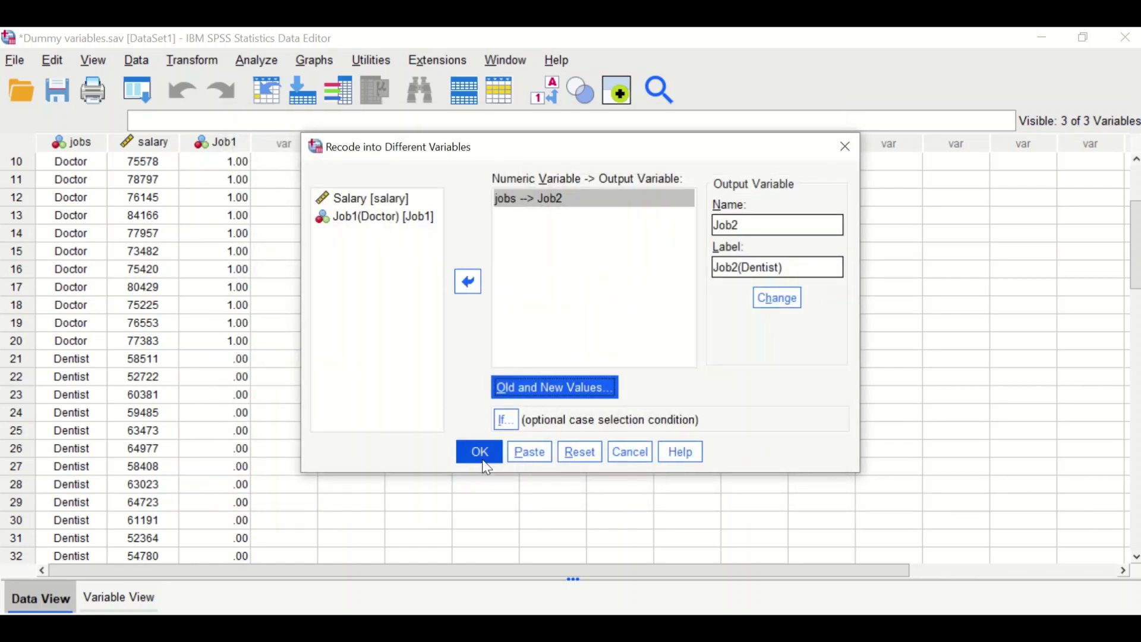
{"action": "left_click", "coordinate": [478, 454]}
- Compare the Job1 and Job2 values with the jobs categories across the doctor, dentist and nurse rows
{"action": "scroll", "coordinate": [315, 220], "scroll_direction": "up", "scroll_amount": 3}
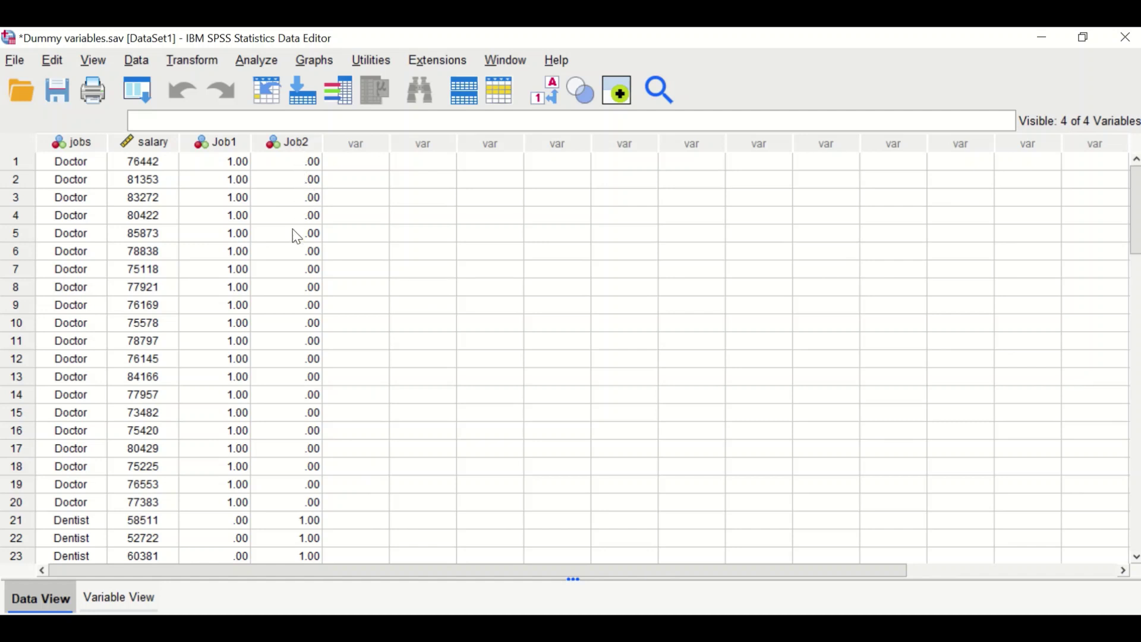
{"action": "scroll", "coordinate": [231, 300], "scroll_direction": "down", "scroll_amount": 2}
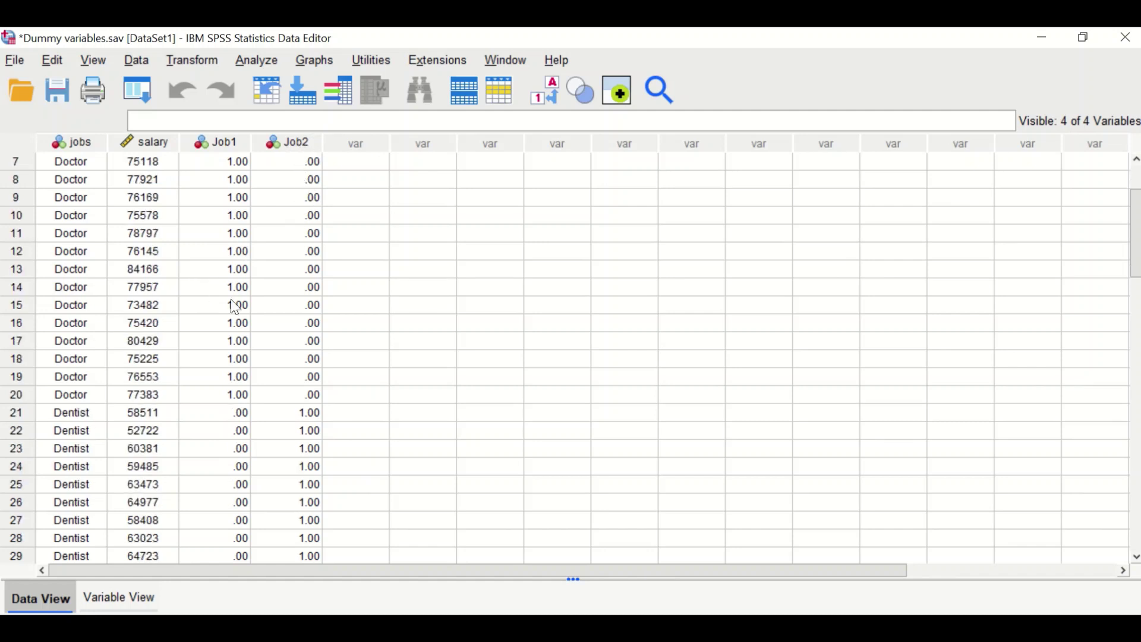
{"action": "scroll", "coordinate": [241, 329], "scroll_direction": "down", "scroll_amount": 1}
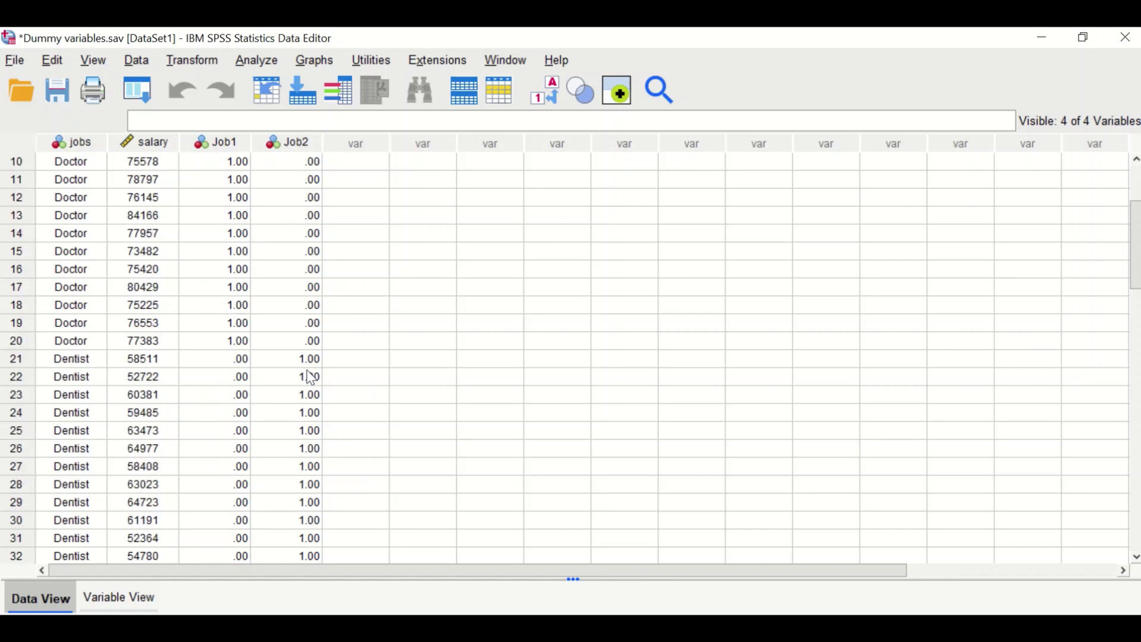
{"action": "scroll", "coordinate": [312, 357], "scroll_direction": "down", "scroll_amount": 1}
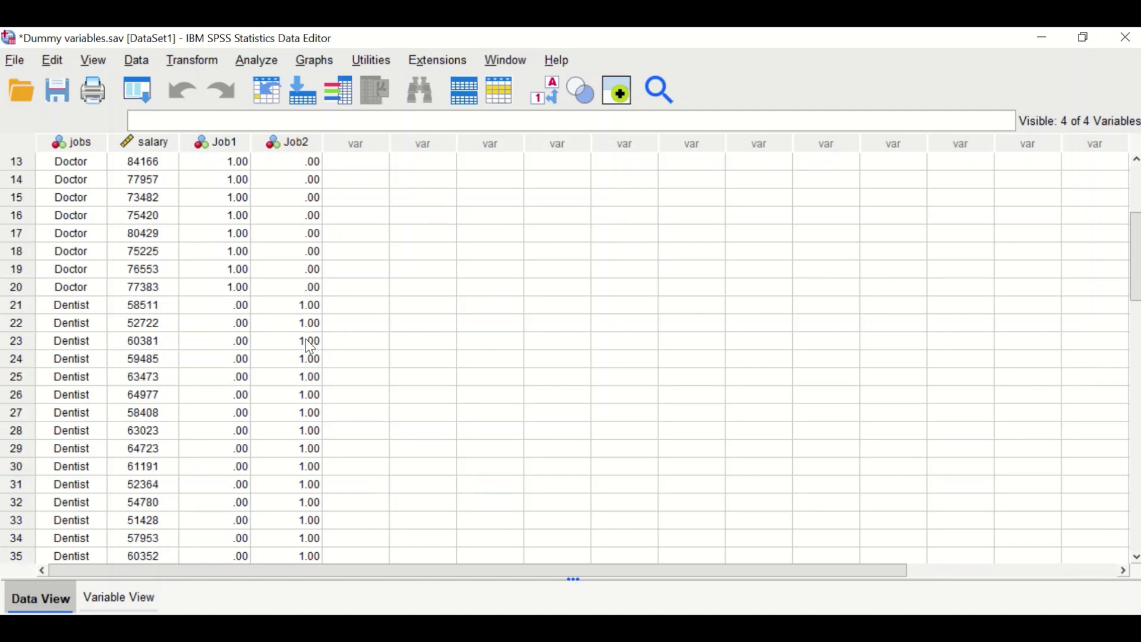
{"action": "scroll", "coordinate": [307, 351], "scroll_direction": "down", "scroll_amount": 4}
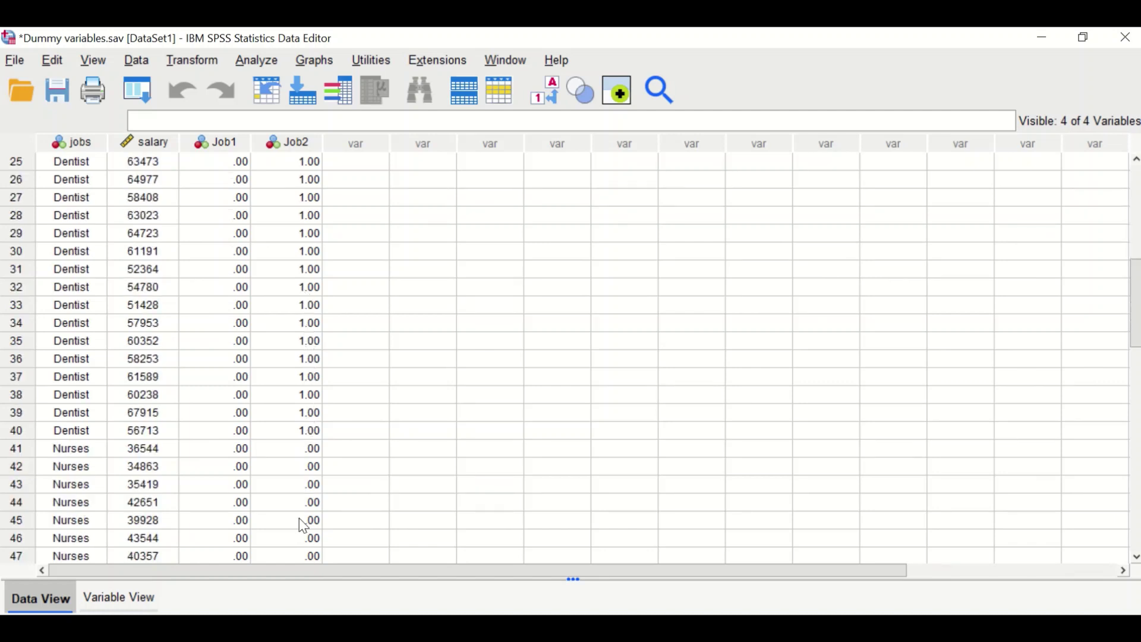
{"action": "scroll", "coordinate": [305, 517], "scroll_direction": "up", "scroll_amount": 5}
{"action": "scroll", "coordinate": [307, 508], "scroll_direction": "up", "scroll_amount": 3}
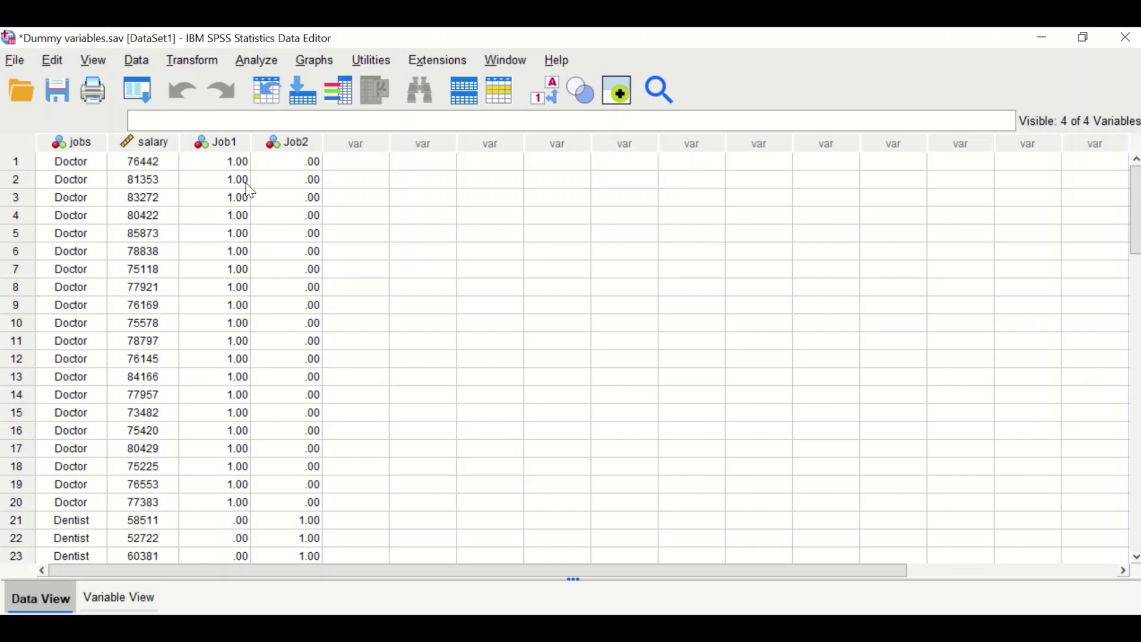
{"action": "scroll", "coordinate": [252, 412], "scroll_direction": "down", "scroll_amount": 1}
{"action": "scroll", "coordinate": [252, 412], "scroll_direction": "down", "scroll_amount": 9}
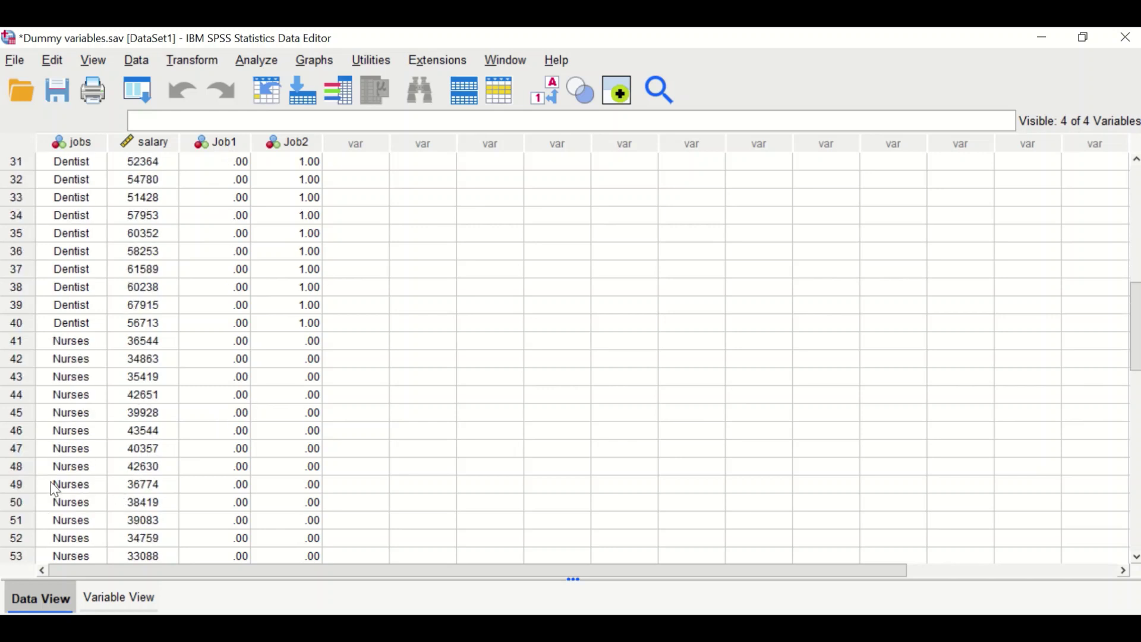
{"action": "scroll", "coordinate": [121, 456], "scroll_direction": "up", "scroll_amount": 6}
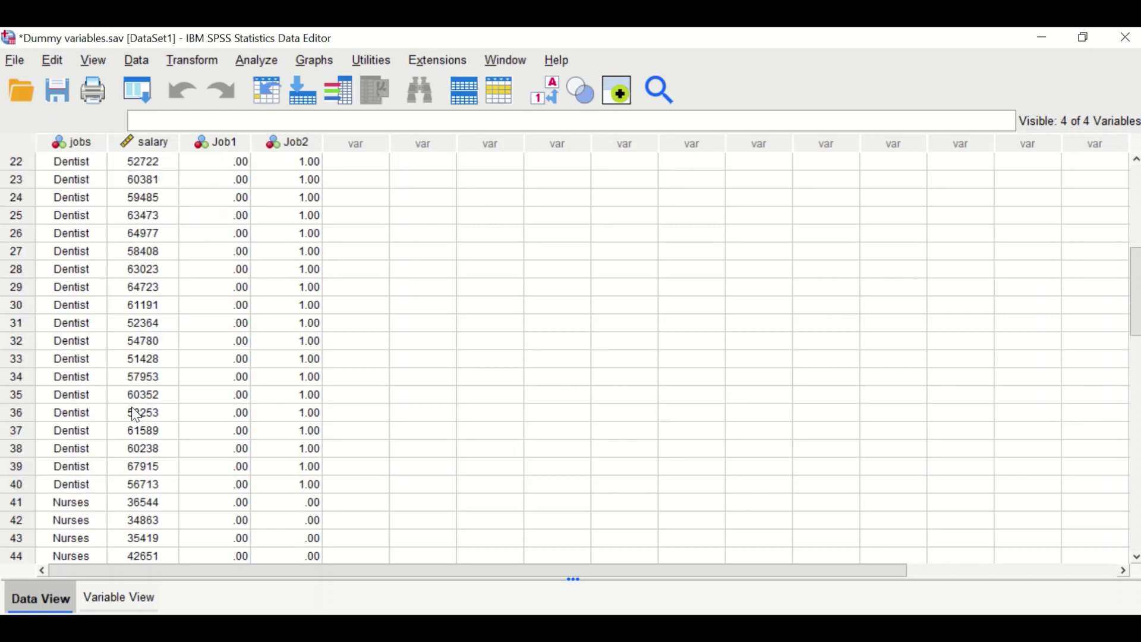
- Reopen Recode into Different Variables and rename the output variable for jobs as Job3
{"action": "left_click", "coordinate": [202, 56]}
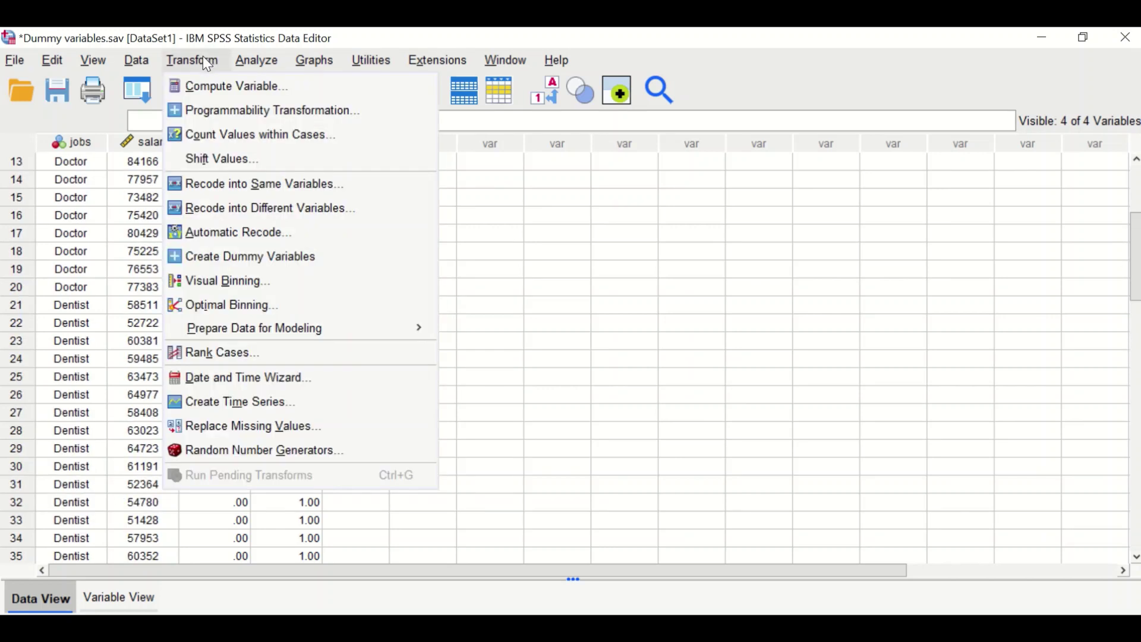
{"action": "left_click", "coordinate": [224, 218]}
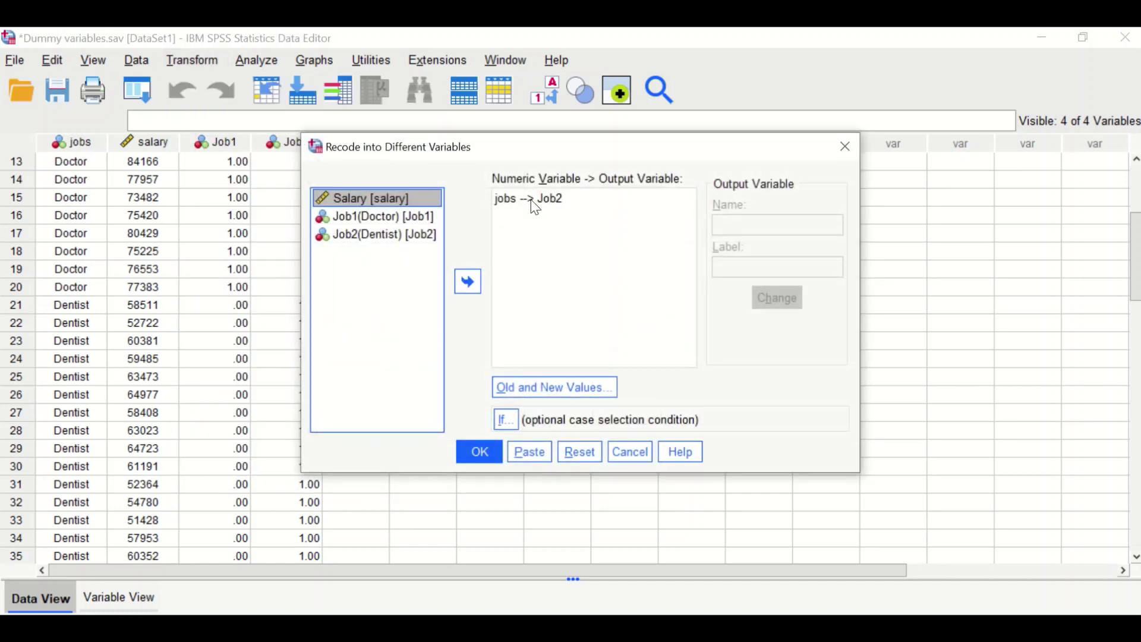
{"action": "left_click", "coordinate": [537, 200]}
{"action": "left_click", "coordinate": [749, 226]}
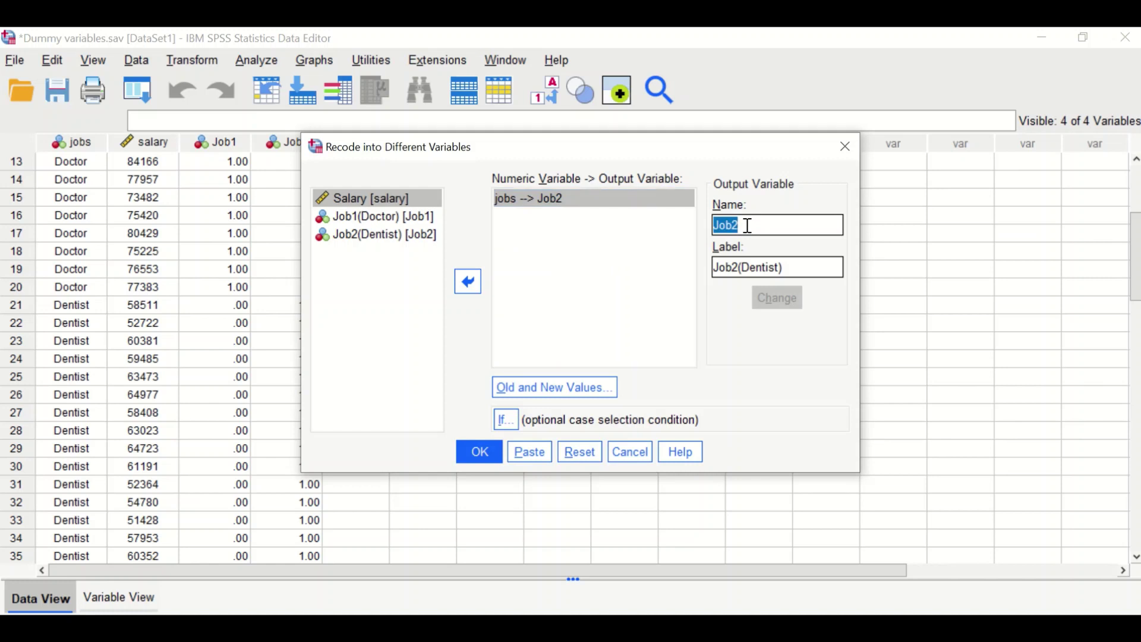
{"action": "left_click", "coordinate": [755, 223]}
{"action": "key", "text": "BackSpace"}
{"action": "type", "text": "3"}
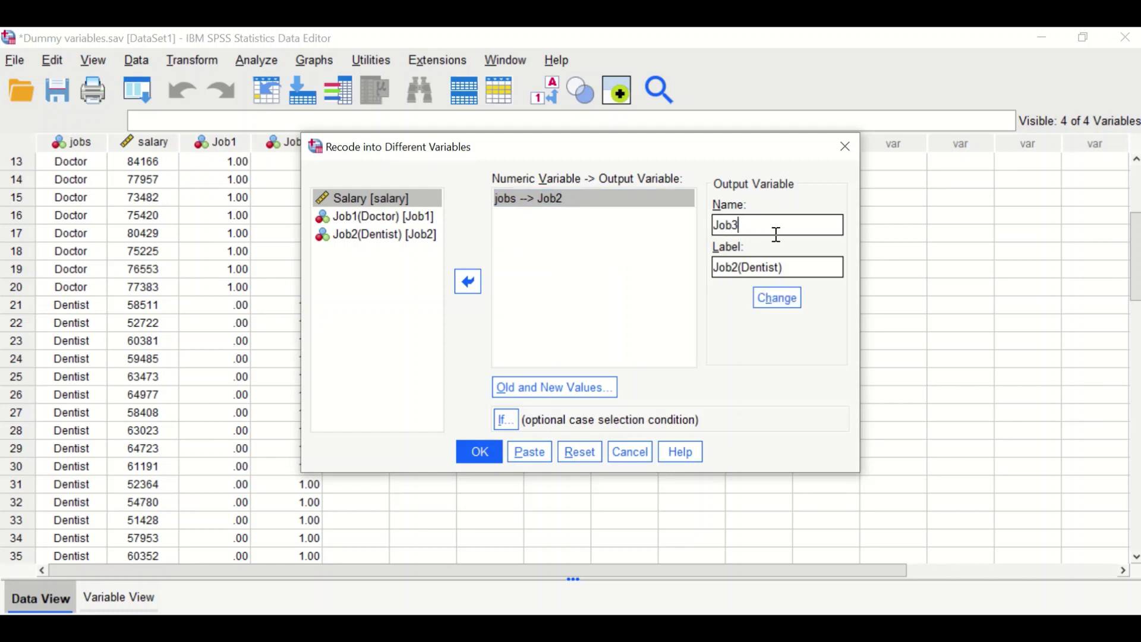
- Label the output variable Job3(Nurse) and apply the new name and label to the jobs variable
{"action": "triple_click", "coordinate": [739, 264]}
{"action": "left_click", "coordinate": [739, 266]}
{"action": "key", "text": "BackSpace"}
{"action": "type", "text": "3"}
{"action": "left_click", "coordinate": [784, 268]}
{"action": "key", "text": "BackSpace"}
{"action": "key", "text": "BackSpace"}
{"action": "key", "text": "BackSpace"}
{"action": "key", "text": "BackSpace"}
{"action": "key", "text": "BackSpace"}
{"action": "key", "text": "BackSpace"}
{"action": "key", "text": "BackSpace"}
{"action": "type", "text": "Nurse"}
{"action": "left_click", "coordinate": [788, 302]}
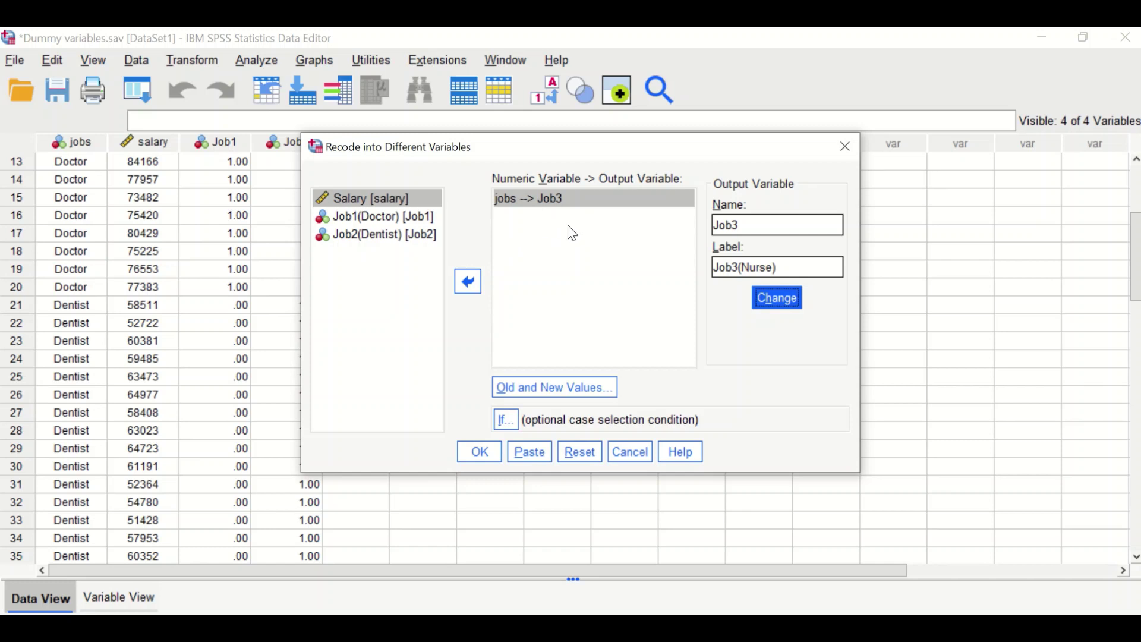
- Remove both rules carried over from Job2, 1 to 1 and all other values to 0, from the Job3 recode
{"action": "left_click", "coordinate": [529, 390]}
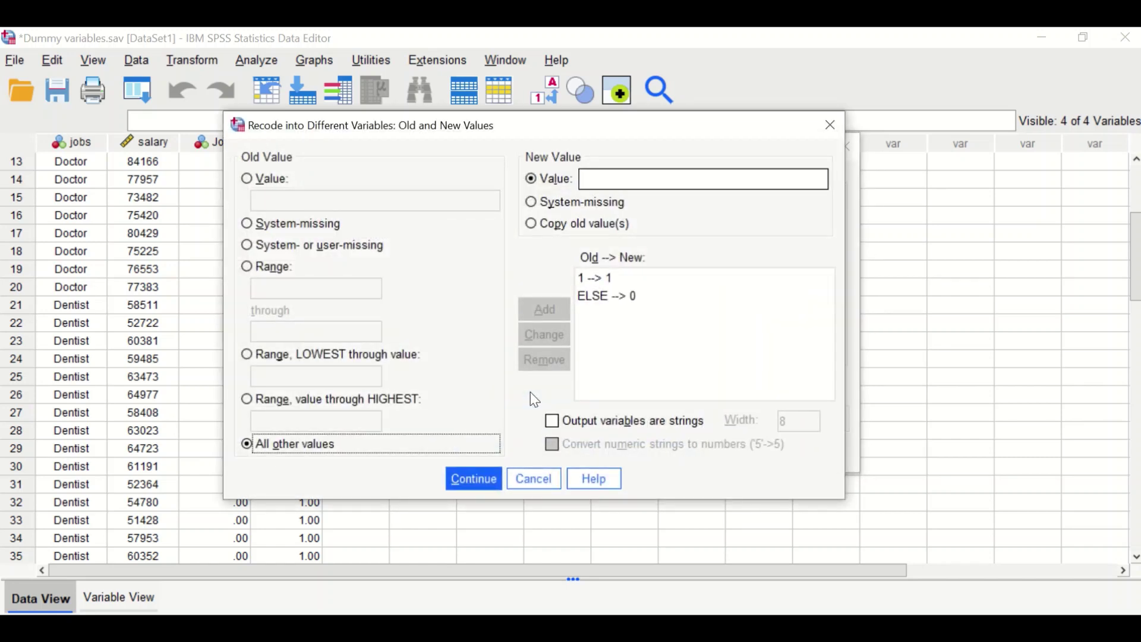
{"action": "left_click", "coordinate": [600, 296]}
{"action": "left_click", "coordinate": [544, 360]}
{"action": "left_click", "coordinate": [601, 277]}
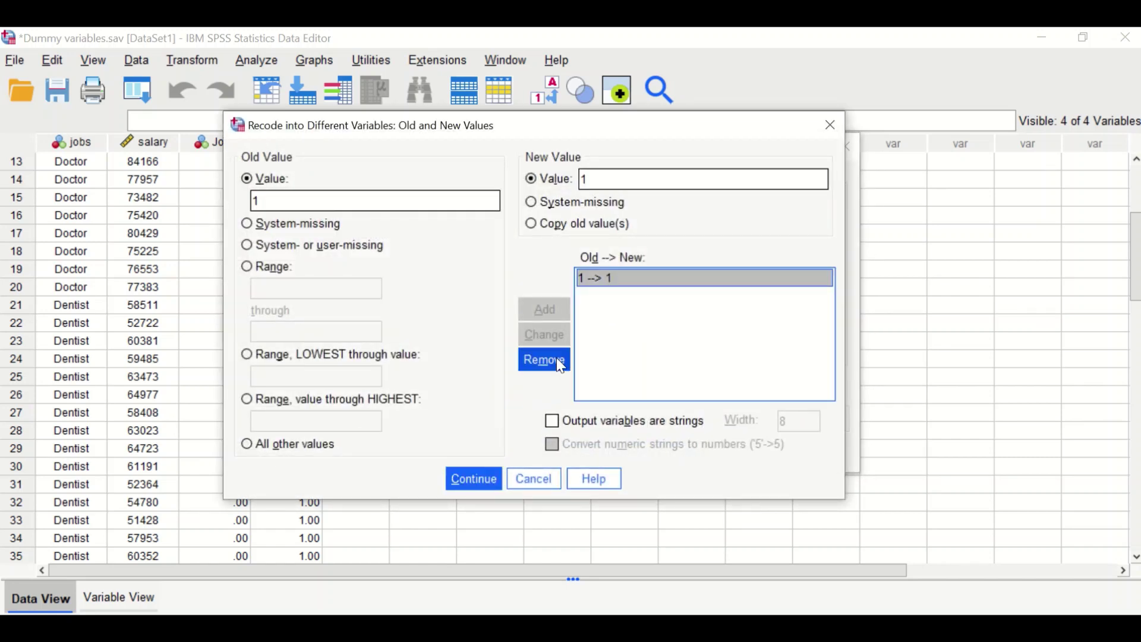
{"action": "left_click", "coordinate": [544, 360]}
- Add a recode rule for Job3 that maps old value 2 to new value 1
{"action": "left_click_drag", "start_coordinate": [317, 127], "coordinate": [387, 122]}
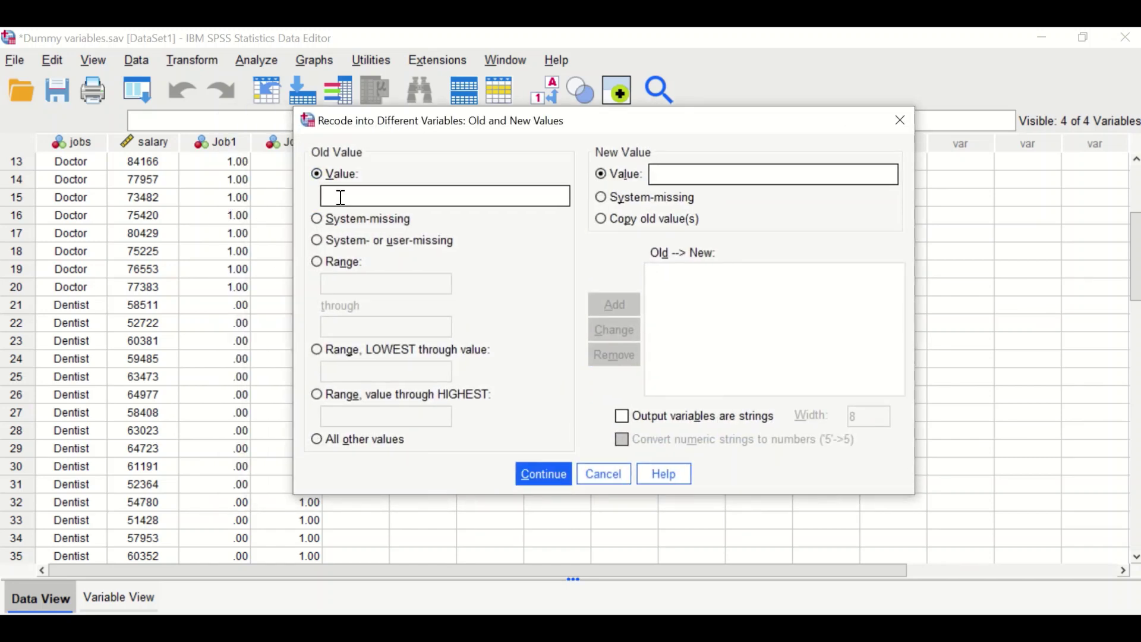
{"action": "left_click", "coordinate": [356, 192]}
{"action": "type", "text": "2"}
{"action": "left_click", "coordinate": [691, 175]}
{"action": "type", "text": "1"}
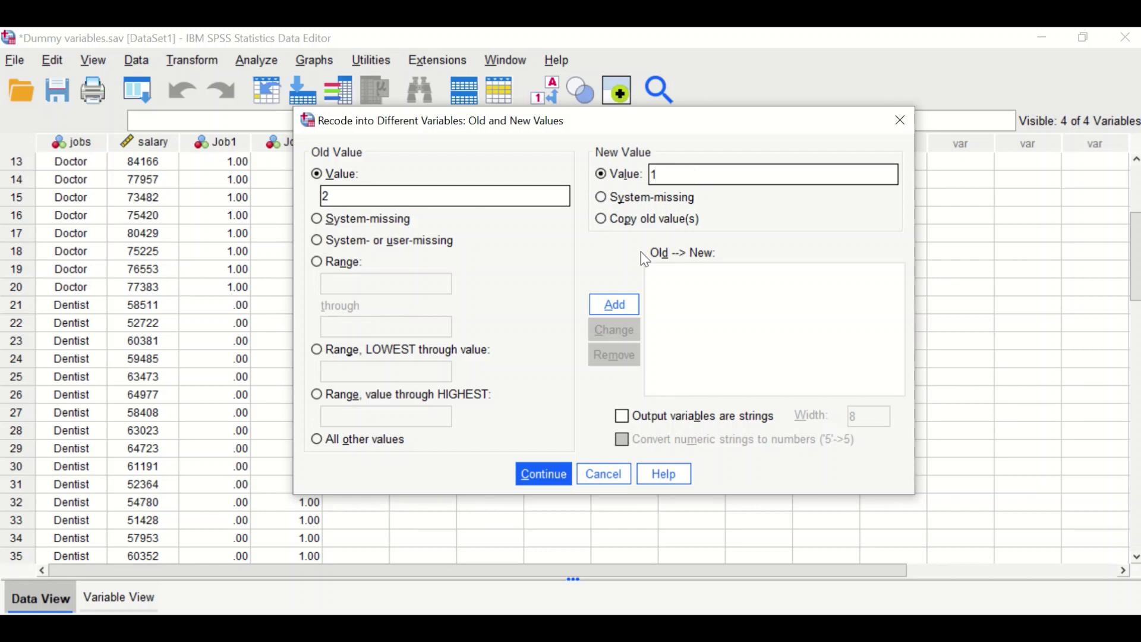
{"action": "left_click", "coordinate": [618, 317]}
- Add a rule that maps all other values to 0 and run the recode to create Job3
{"action": "left_click", "coordinate": [316, 440]}
{"action": "left_click", "coordinate": [706, 180]}
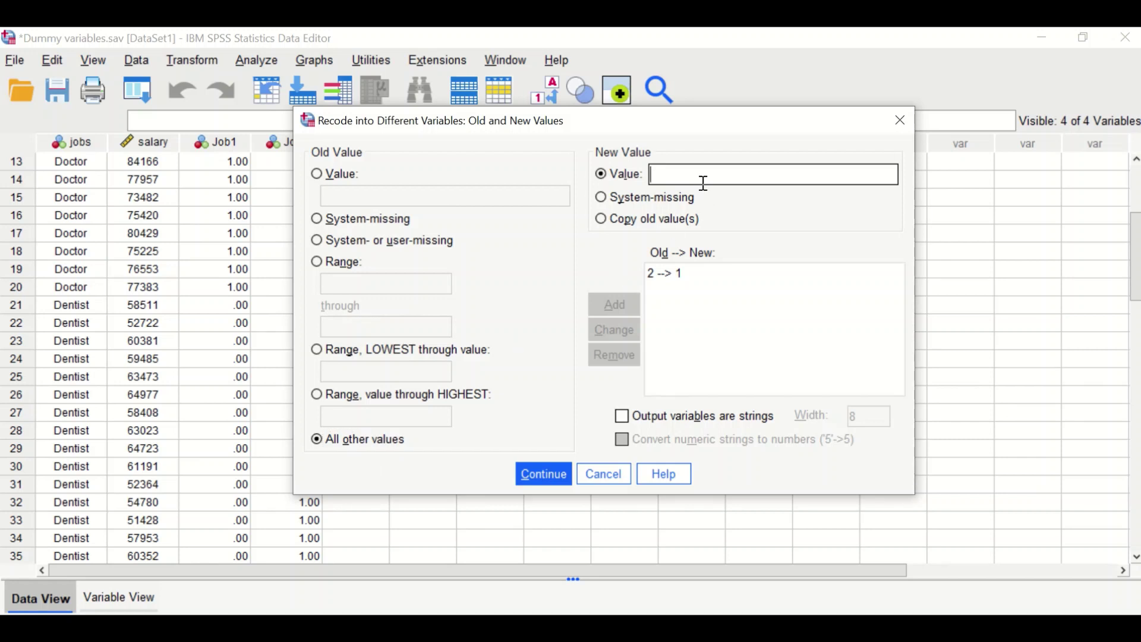
{"action": "type", "text": "0"}
{"action": "left_click", "coordinate": [615, 304]}
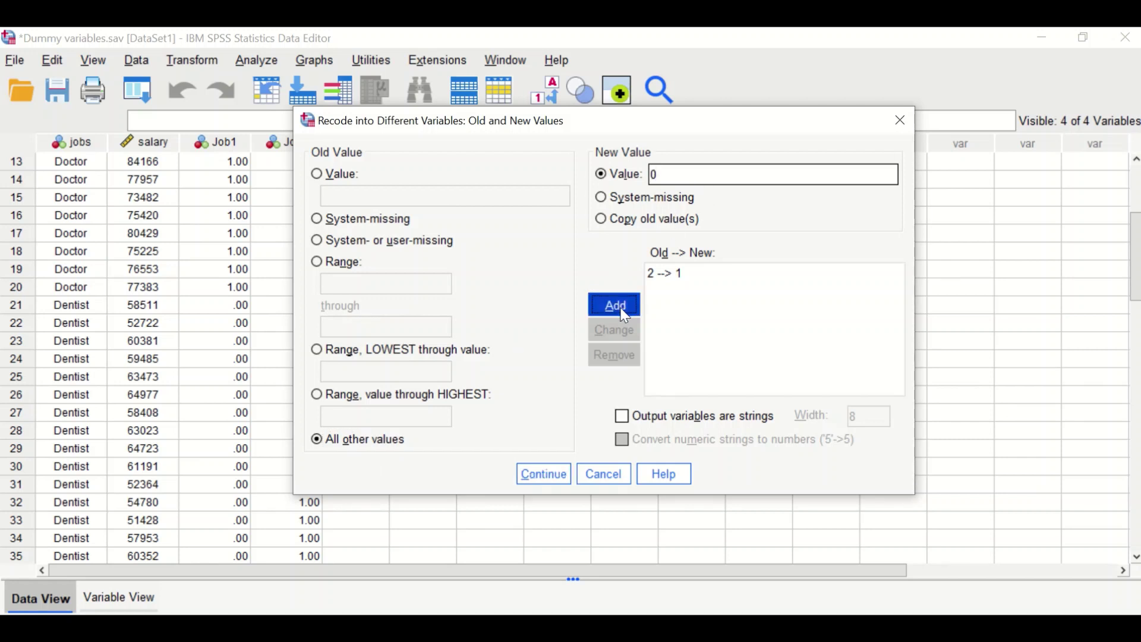
{"action": "left_click", "coordinate": [542, 474]}
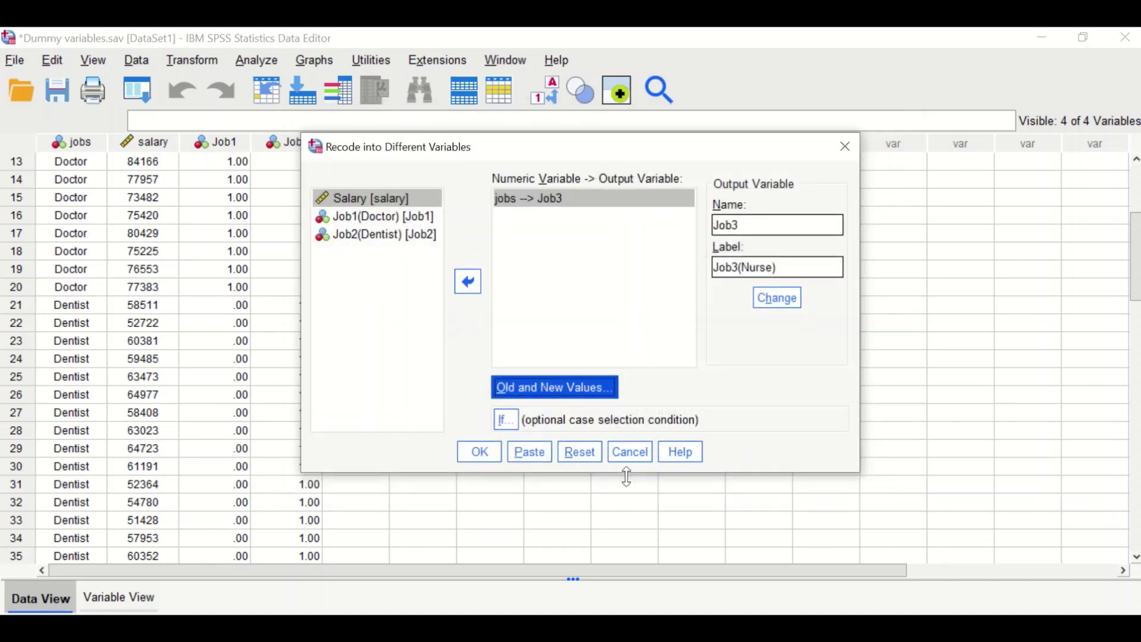
{"action": "left_click", "coordinate": [477, 453]}
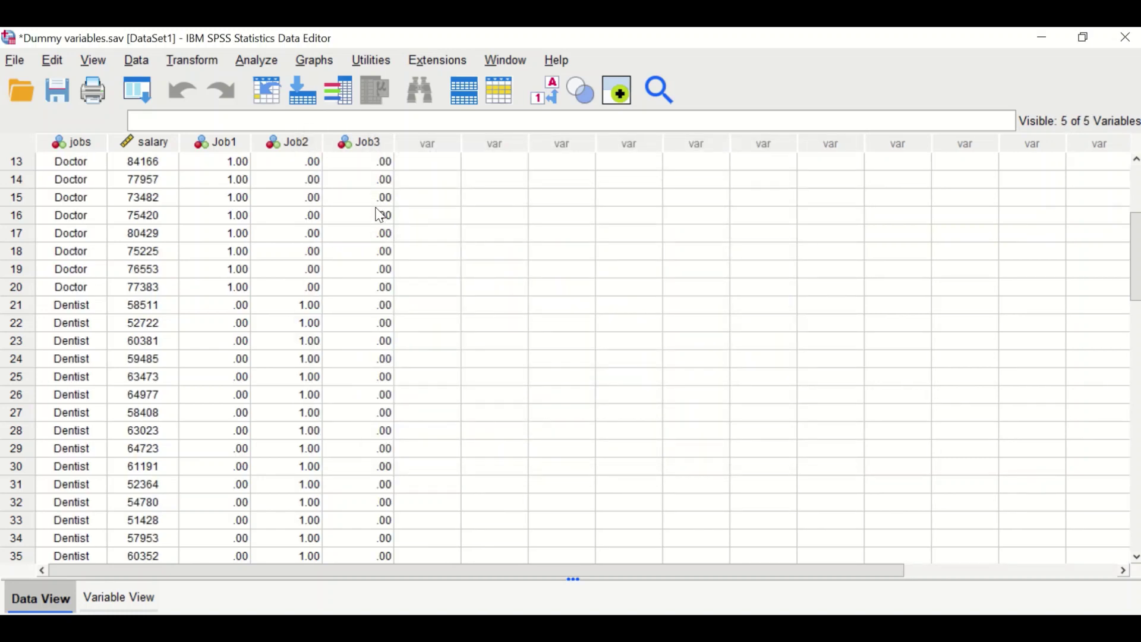
- Examine the Job3 values against the doctor, dentist and nurse rows and the other two dummy variables
{"action": "scroll", "coordinate": [383, 217], "scroll_direction": "down", "scroll_amount": 2}
{"action": "scroll", "coordinate": [391, 228], "scroll_direction": "up", "scroll_amount": 1}
{"action": "scroll", "coordinate": [389, 229], "scroll_direction": "up", "scroll_amount": 3}
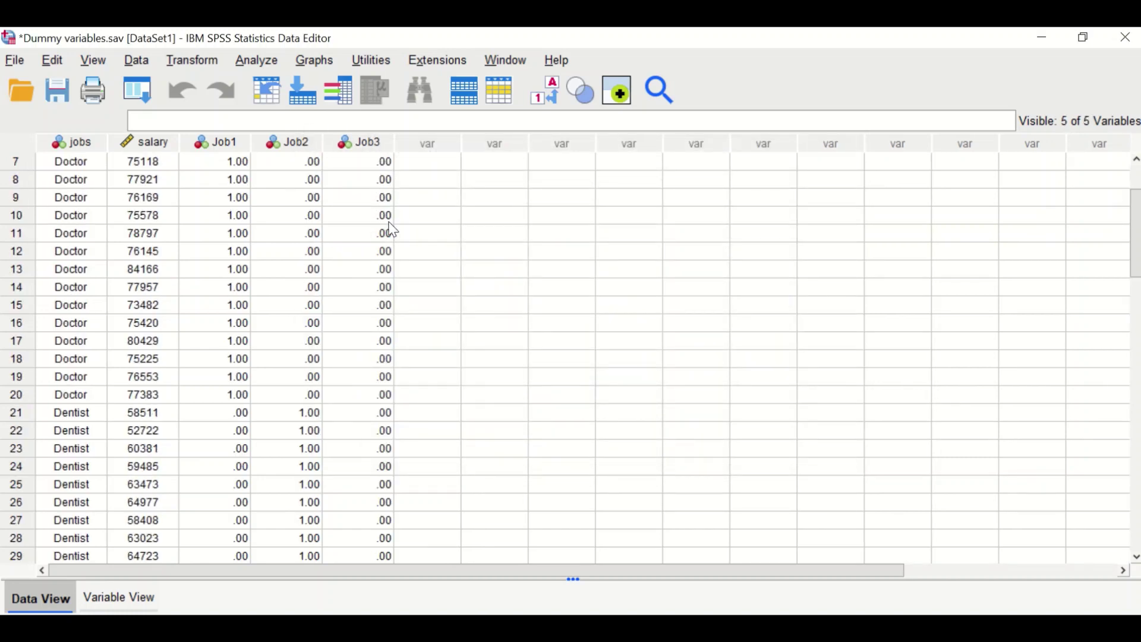
{"action": "scroll", "coordinate": [387, 229], "scroll_direction": "down", "scroll_amount": 8}
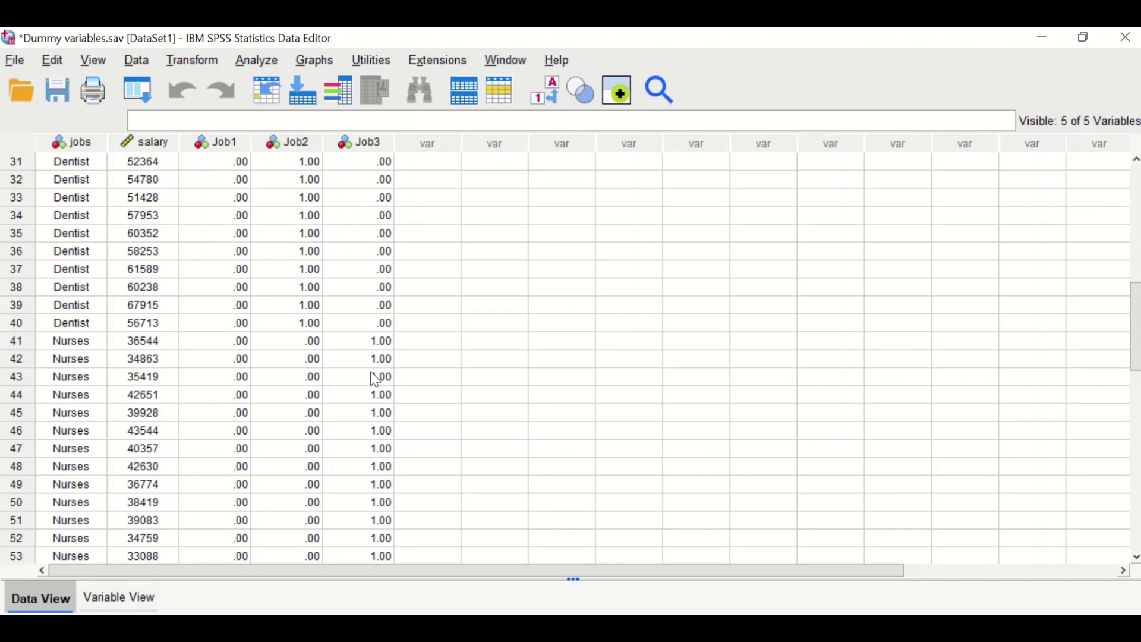
{"action": "scroll", "coordinate": [376, 379], "scroll_direction": "up", "scroll_amount": 10}
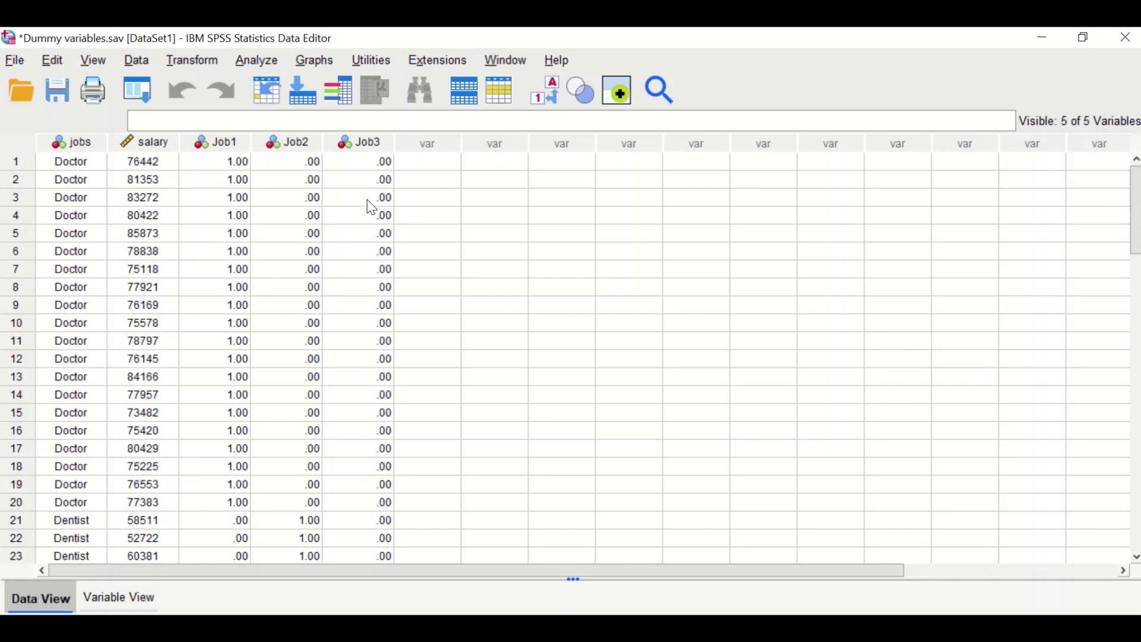
{"action": "scroll", "coordinate": [376, 220], "scroll_direction": "down", "scroll_amount": 2}
{"action": "scroll", "coordinate": [377, 224], "scroll_direction": "down", "scroll_amount": 2}
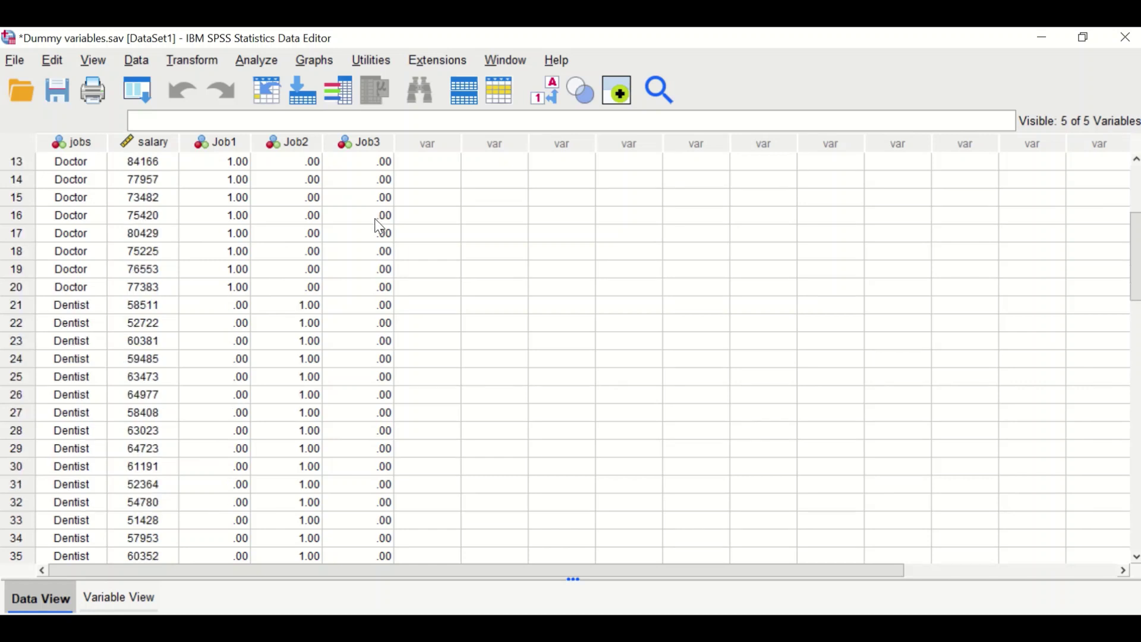
{"action": "scroll", "coordinate": [385, 267], "scroll_direction": "down", "scroll_amount": 6}
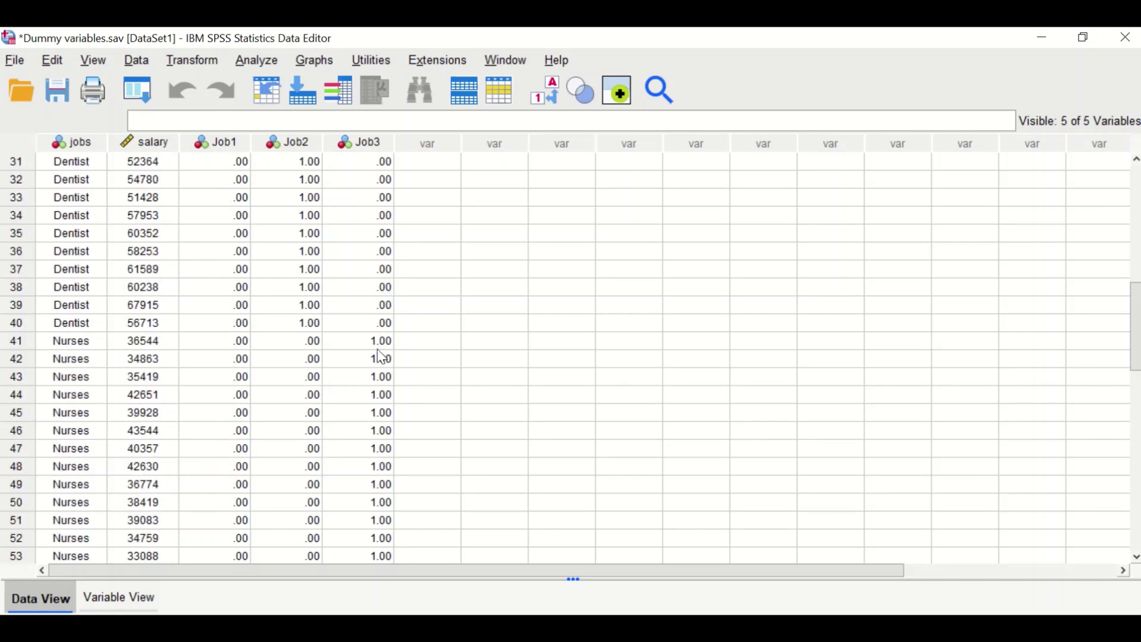
{"action": "scroll", "coordinate": [384, 357], "scroll_direction": "down", "scroll_amount": 2}
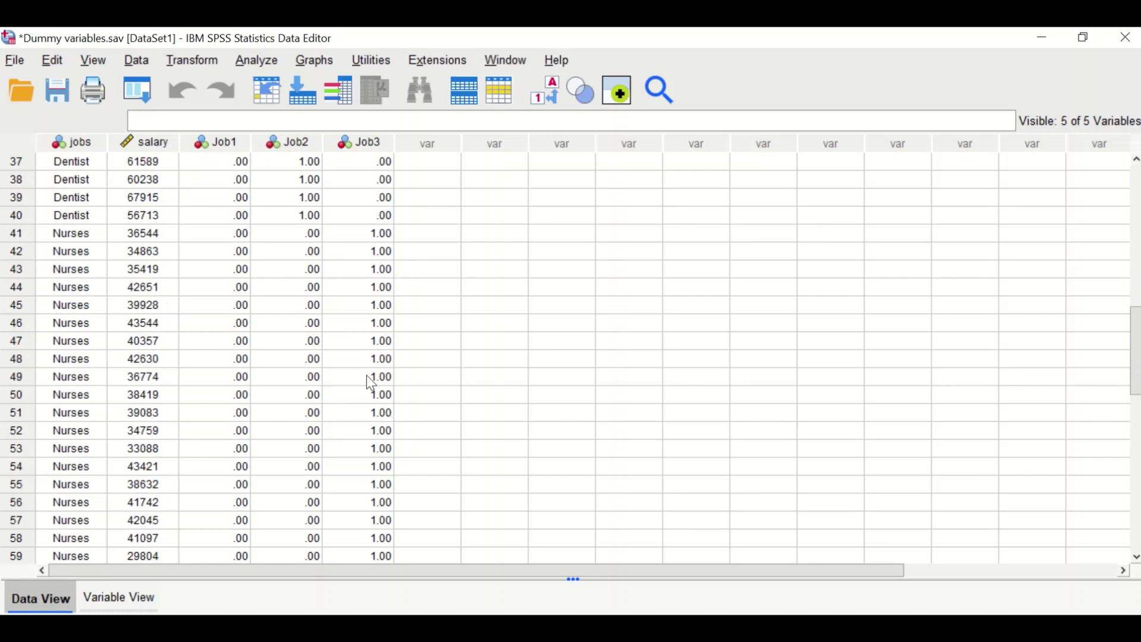
{"action": "scroll", "coordinate": [389, 368], "scroll_direction": "down", "scroll_amount": 1}
{"action": "scroll", "coordinate": [389, 368], "scroll_direction": "down", "scroll_amount": 1}
{"action": "scroll", "coordinate": [383, 366], "scroll_direction": "up", "scroll_amount": 14}
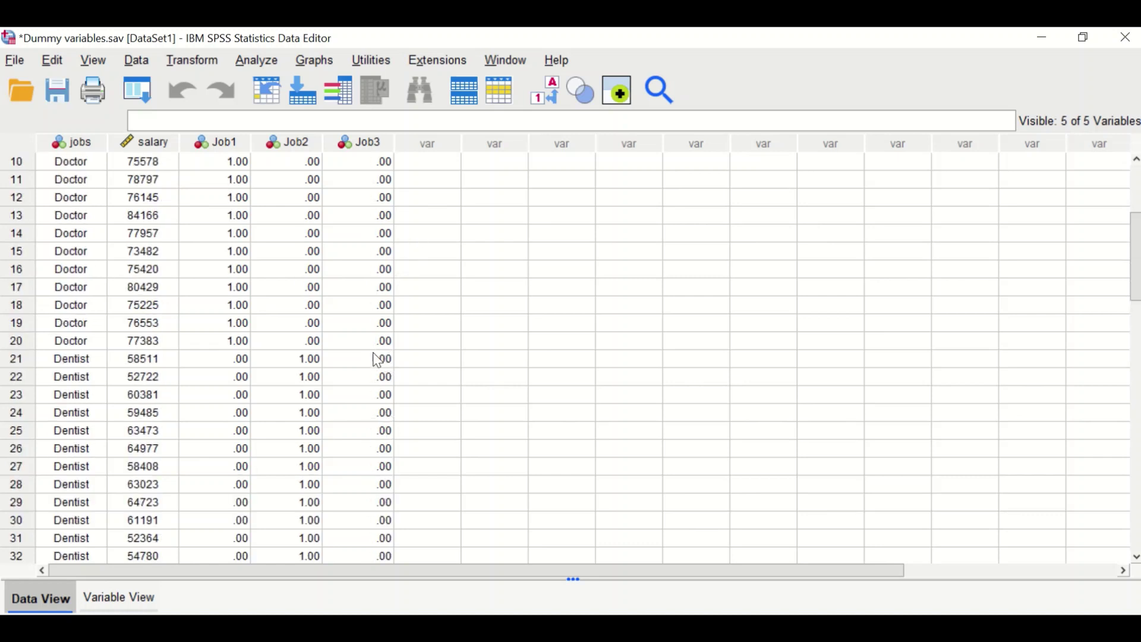